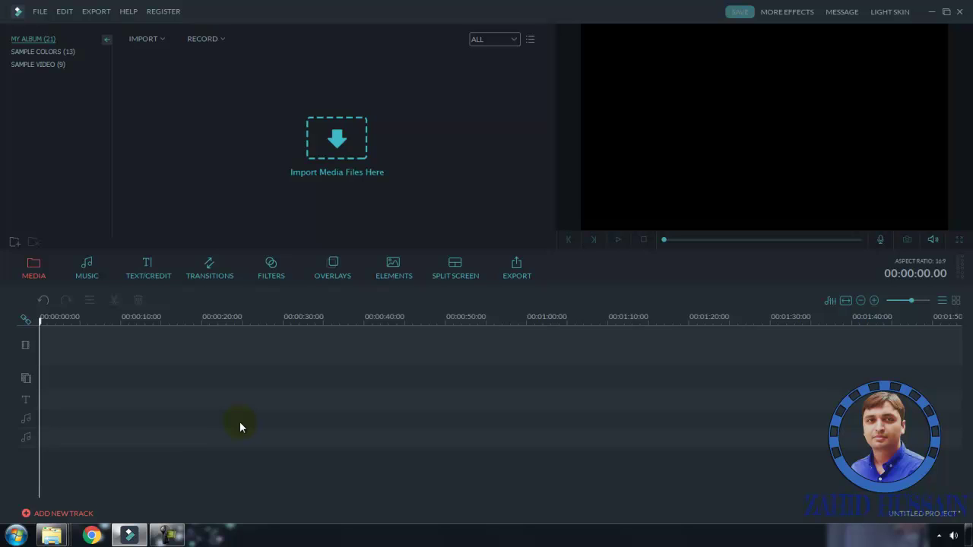
Step: Import the Big News for Youtubers video from the Youtube New Complete Course folder into the media library
mouse_move(53, 535)
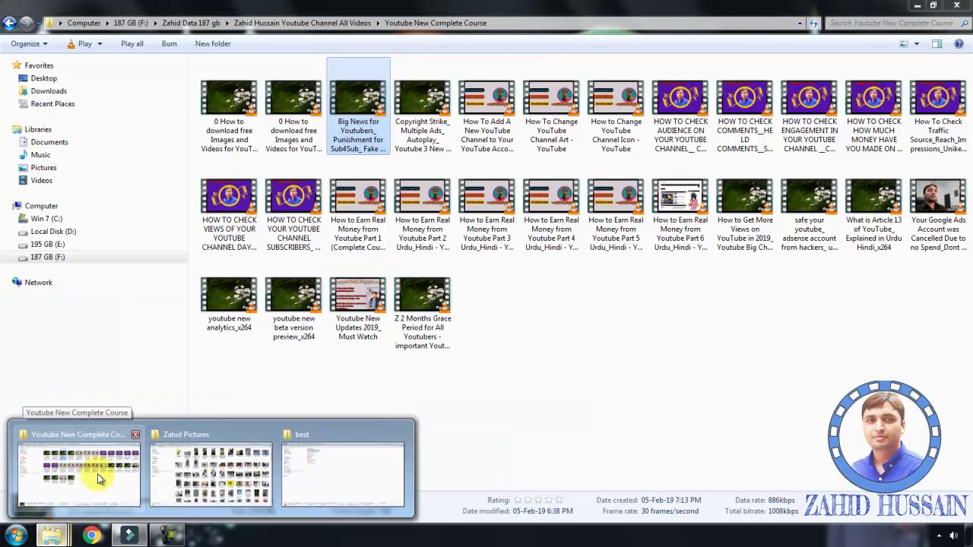
left_click(98, 473)
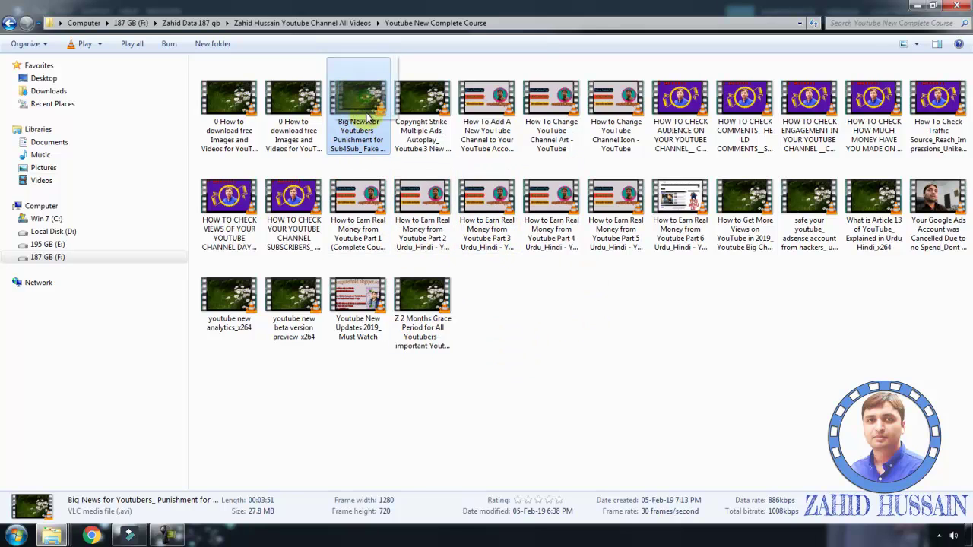
left_click_drag(367, 99, 232, 163)
left_click_drag(291, 102, 226, 128)
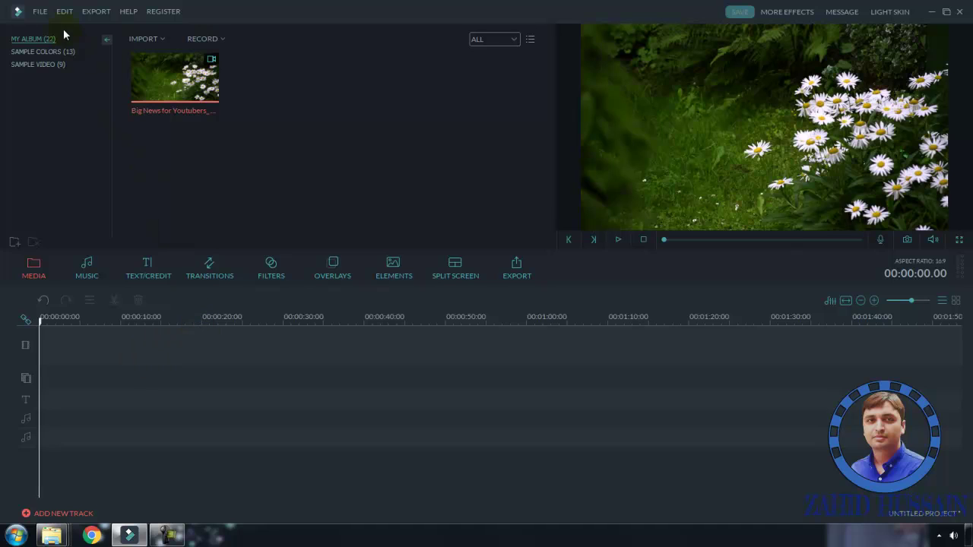
left_click(40, 11)
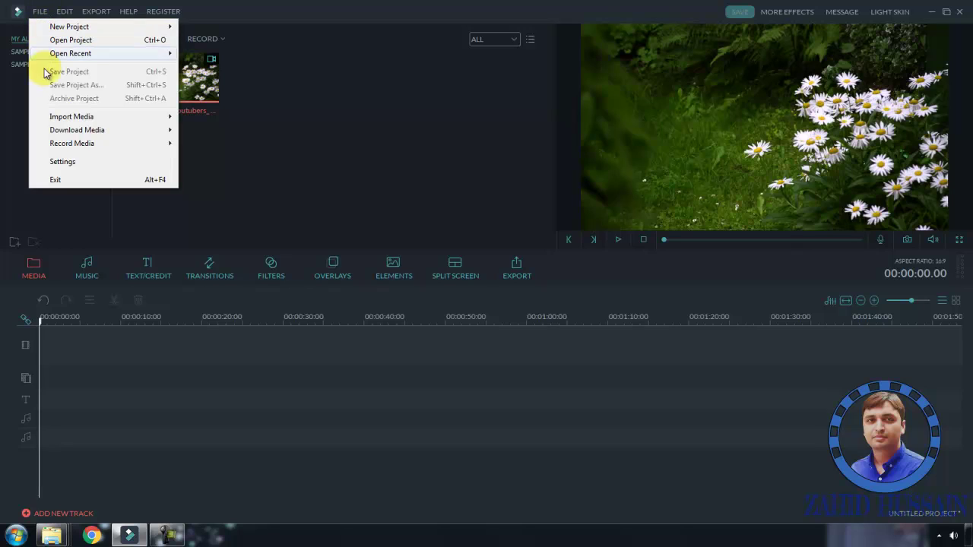
mouse_move(63, 120)
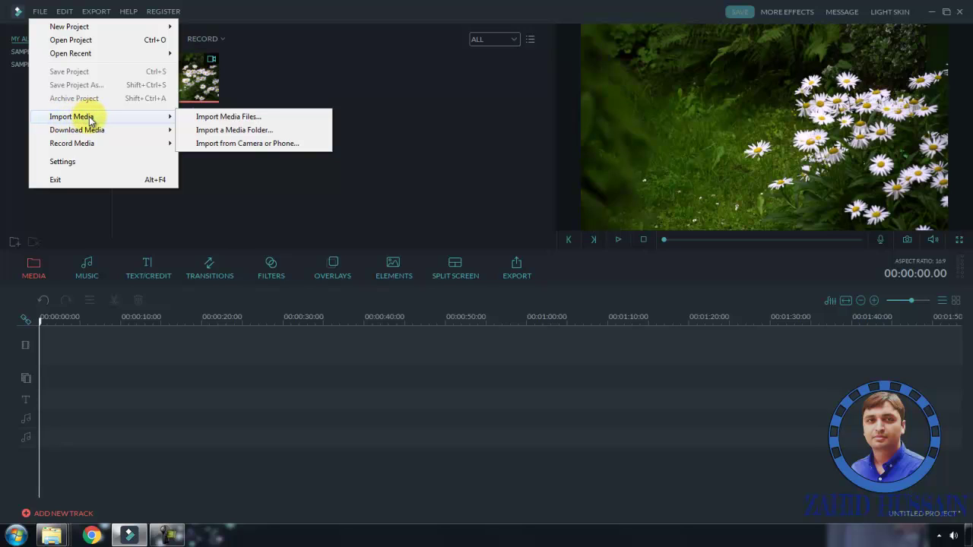
left_click(238, 190)
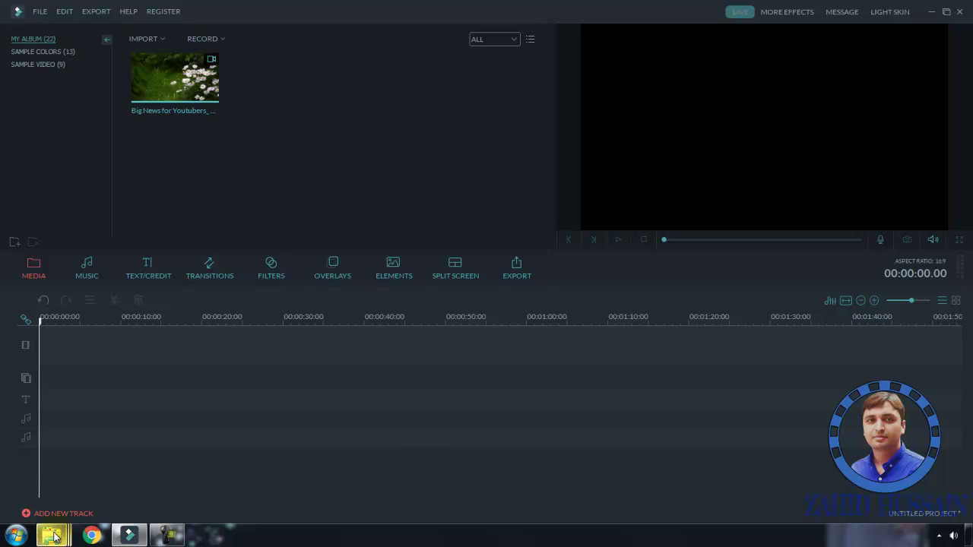
Step: Place the HOW TO CHECK AUDIENCE ON YOUR YOUTUBE CHANNEL video from the course folder directly at the start of the timeline's video track
mouse_move(51, 535)
left_click(67, 503)
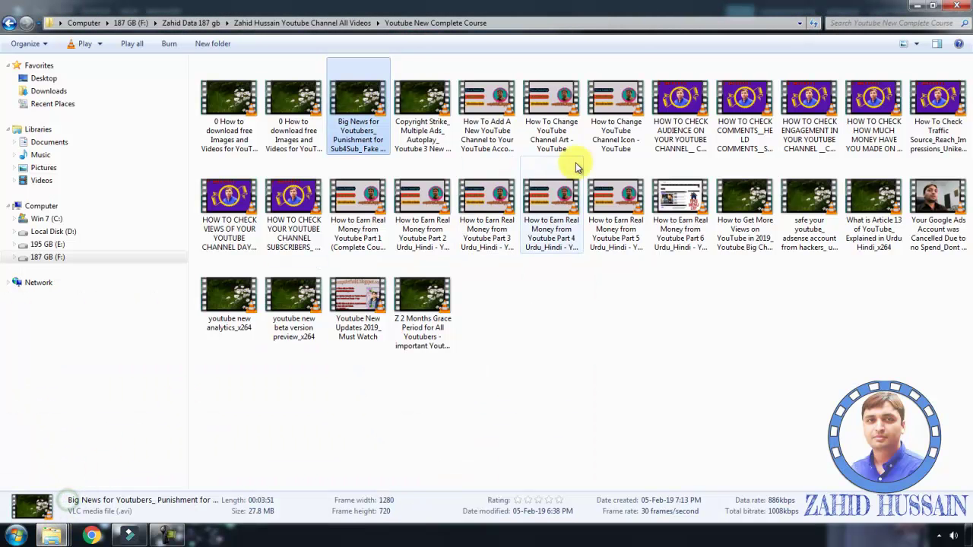
left_click(694, 105)
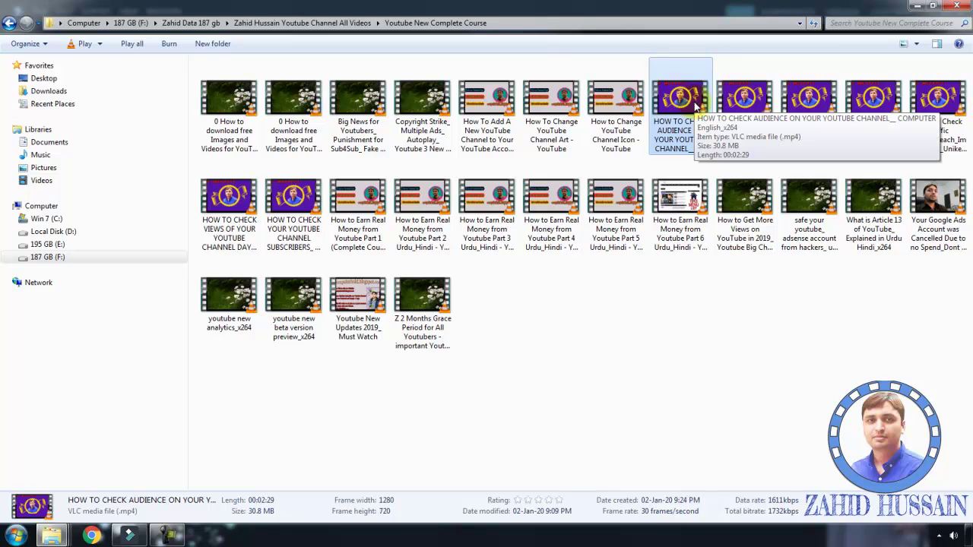
left_click_drag(694, 105, 125, 347)
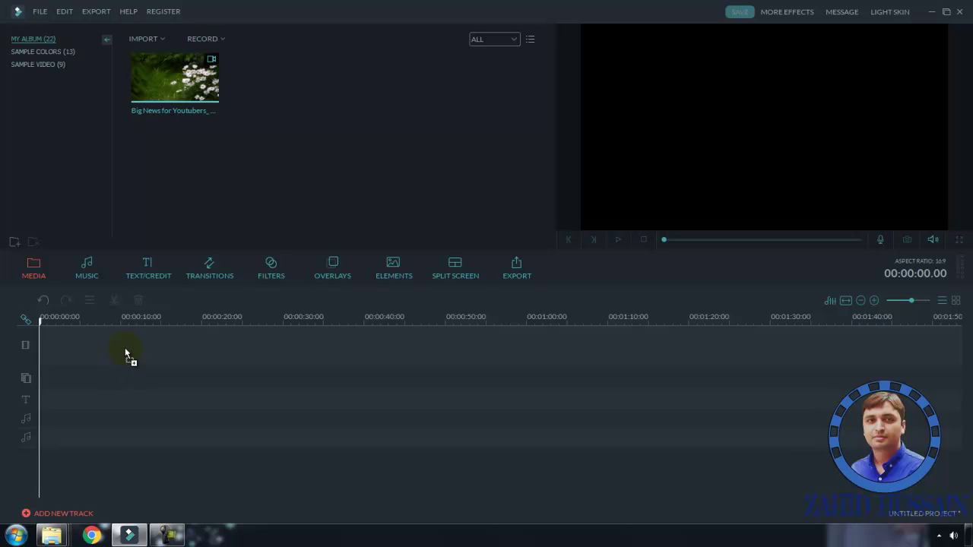
mouse_move(125, 347)
left_mouse_down()
mouse_move(291, 208)
mouse_move(326, 159)
mouse_move(126, 351)
left_mouse_up()
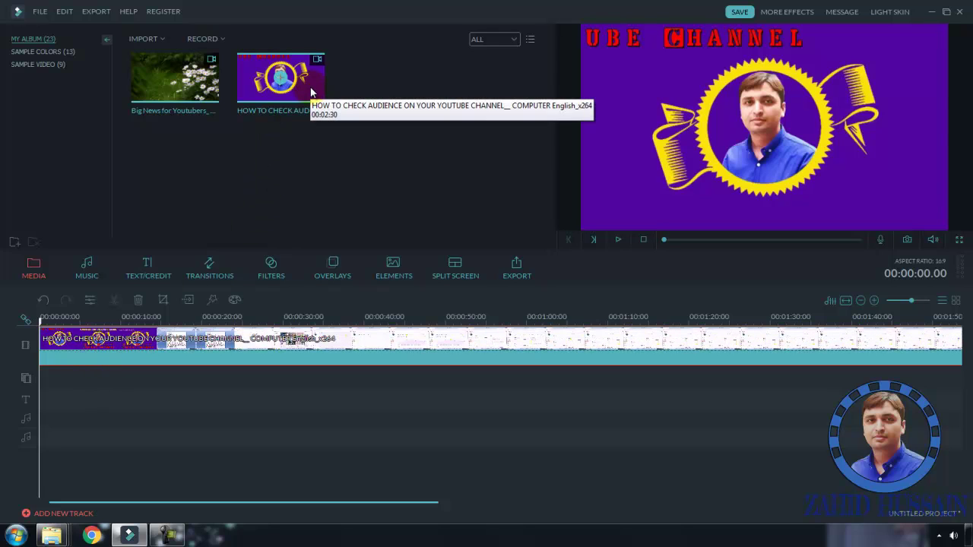
left_click_drag(910, 302, 909, 303)
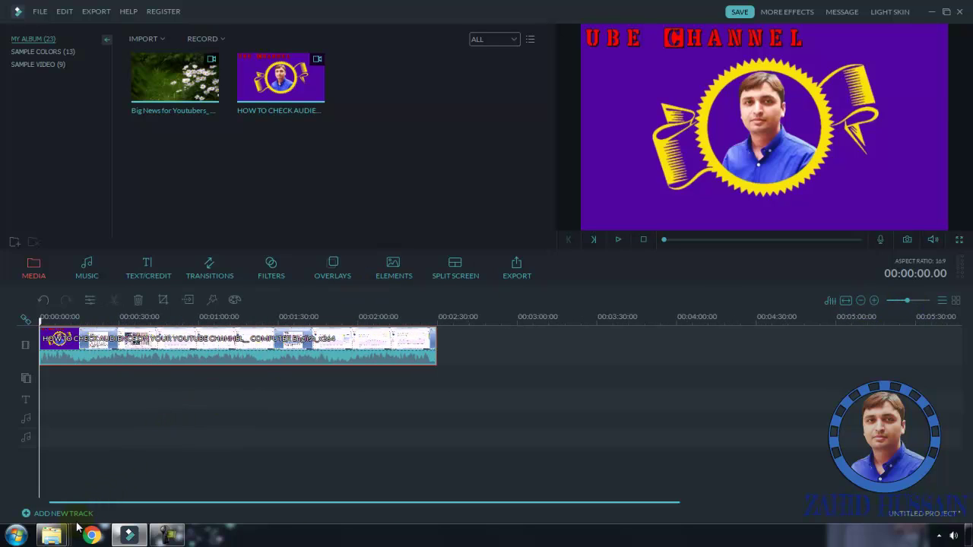
Step: Import the YouTube channel subscribers, traffic source and cancelled Google Ads account videos together from the course folder into the media library
mouse_move(63, 532)
left_click(76, 494)
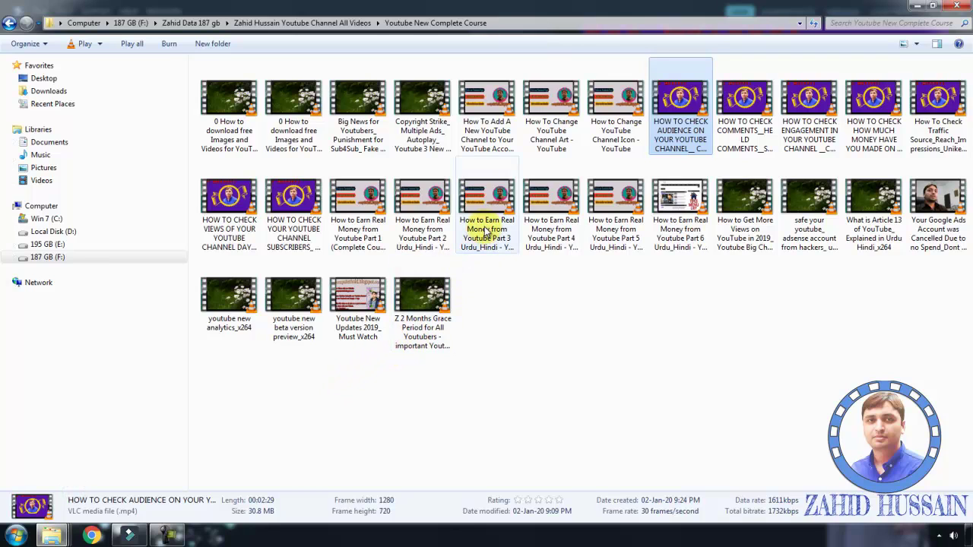
left_click(293, 207)
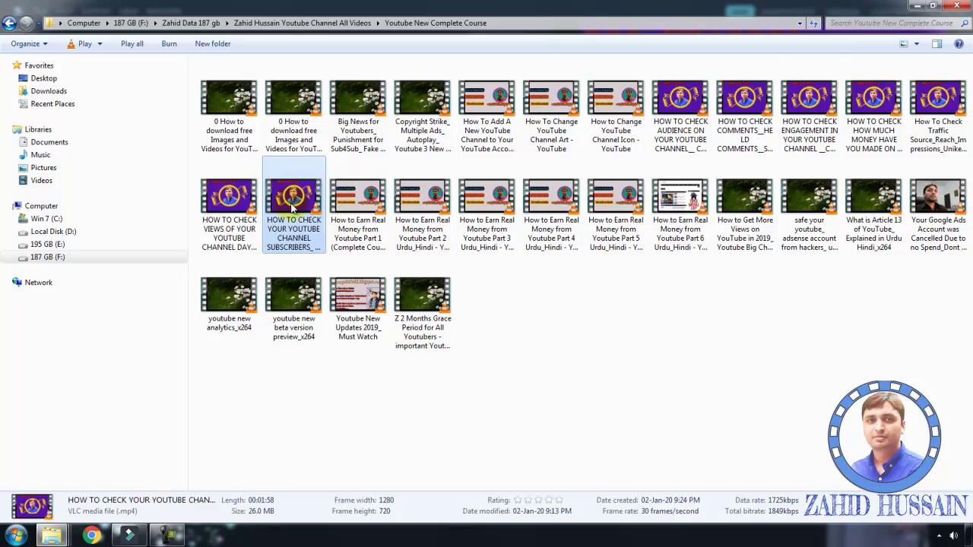
left_click(916, 133, "ctrl")
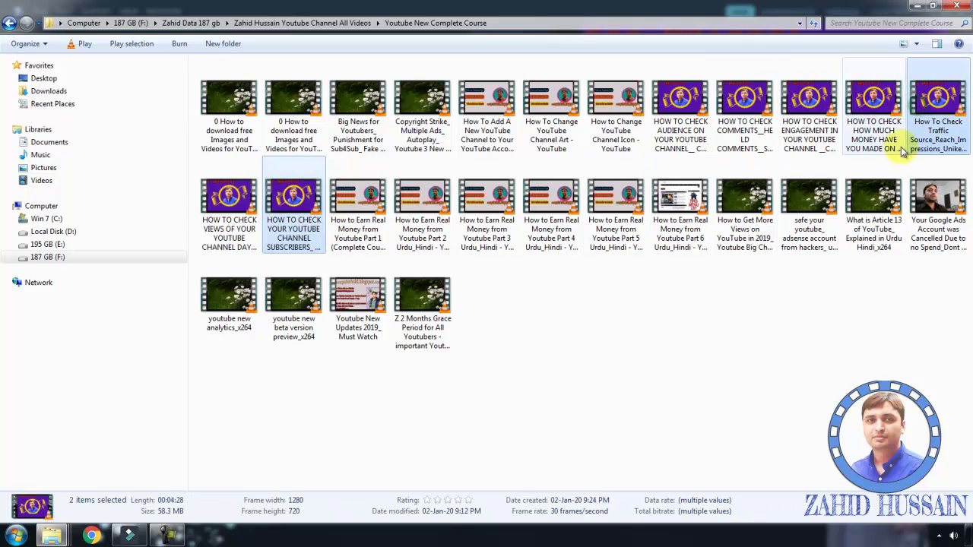
left_click(928, 194, "ctrl")
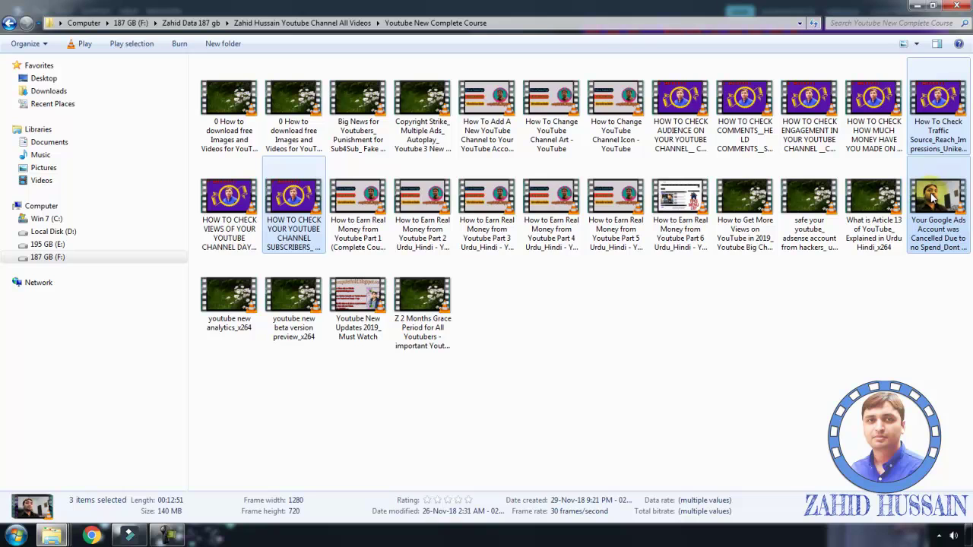
left_click_drag(936, 196, 530, 344)
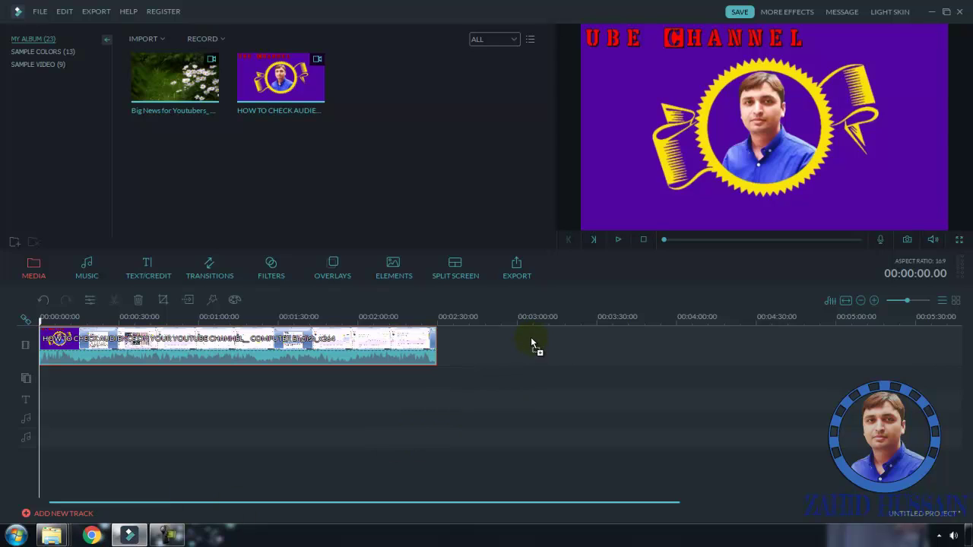
left_click_drag(471, 187, 443, 144)
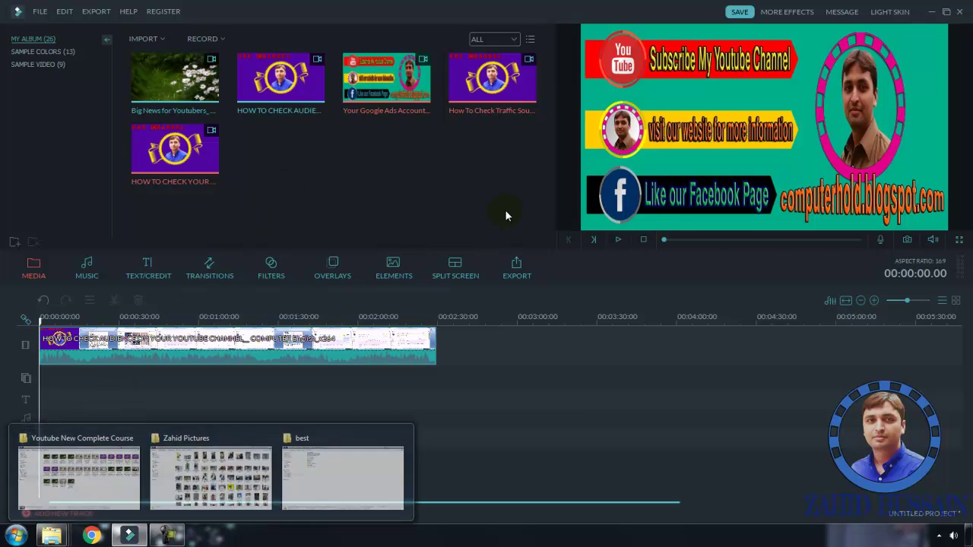
Step: Select all the videos in the media library and delete them
left_click_drag(524, 224, 161, 85)
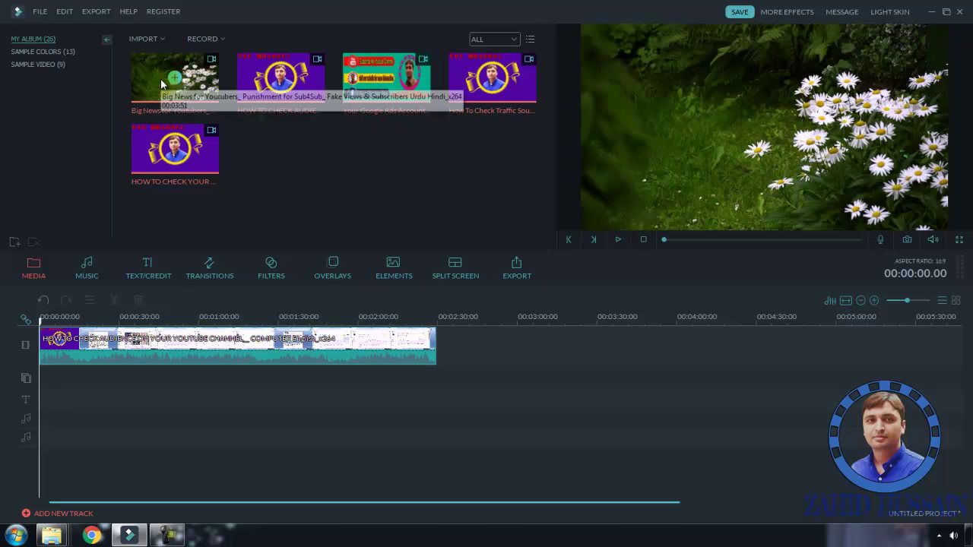
key("Delete")
Step: Import nine photos from the personal pictures folder into the media library, including May 2020 (2) and Dec 2019 (4), (9), (11), (18) and (20)
mouse_move(50, 535)
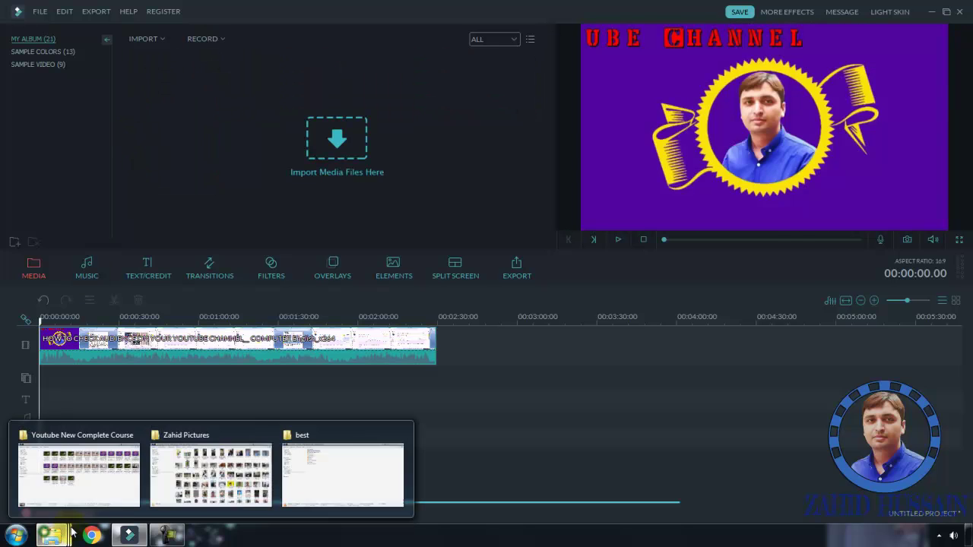
left_click(219, 492)
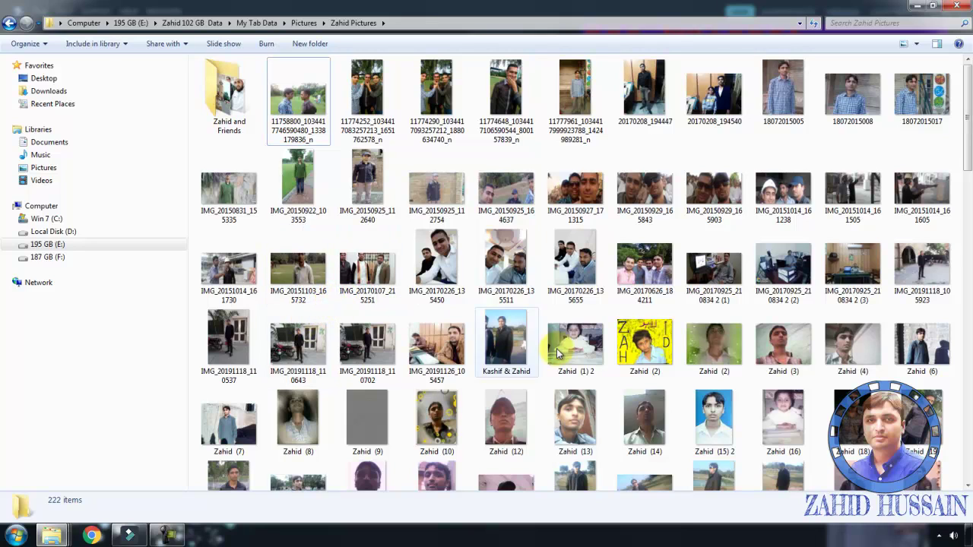
left_click(658, 360)
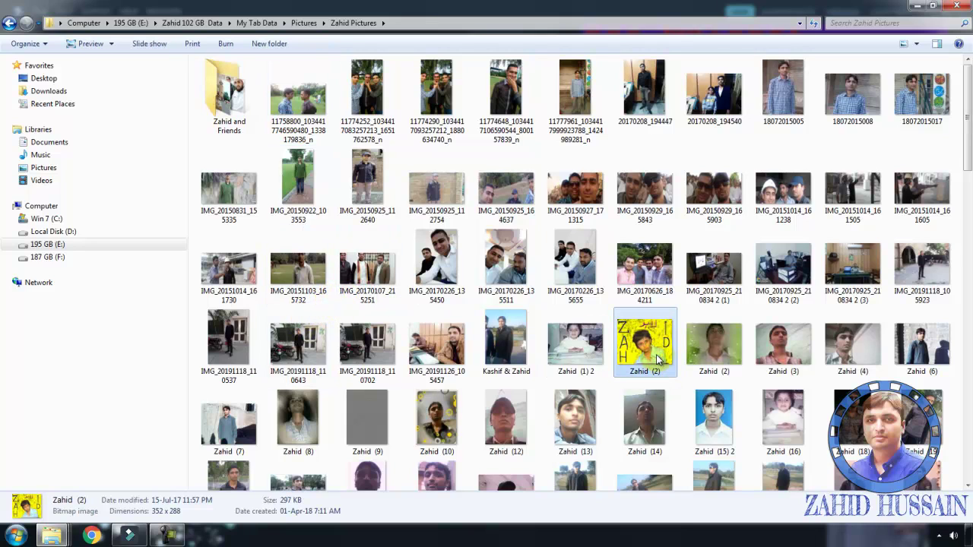
left_click(575, 346, "ctrl")
scroll(967, 152, "down", 1)
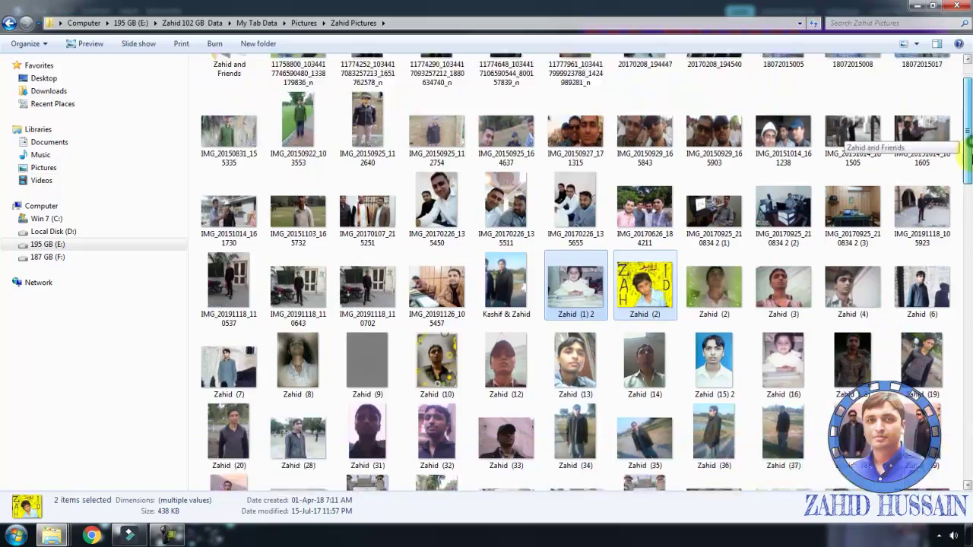
left_click_drag(967, 152, 969, 391)
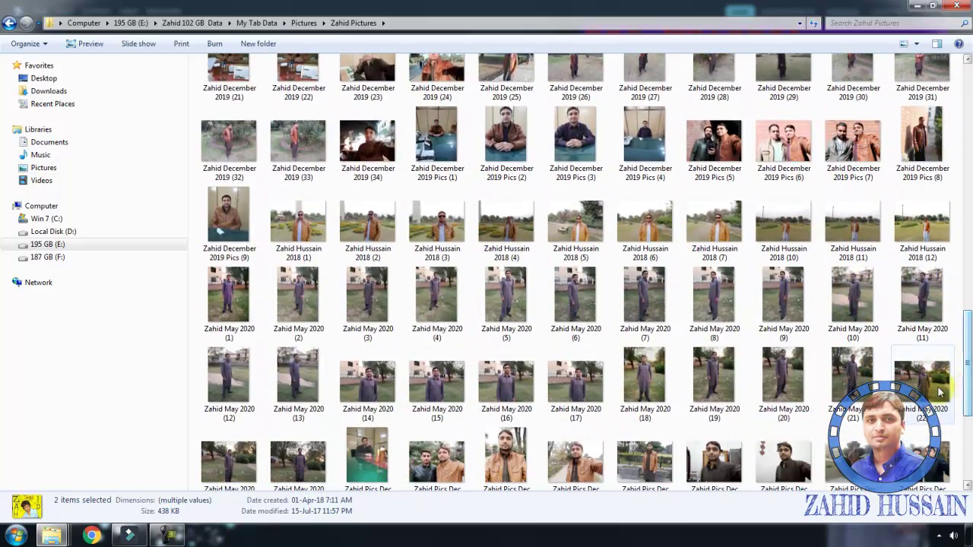
left_click(281, 297, "ctrl")
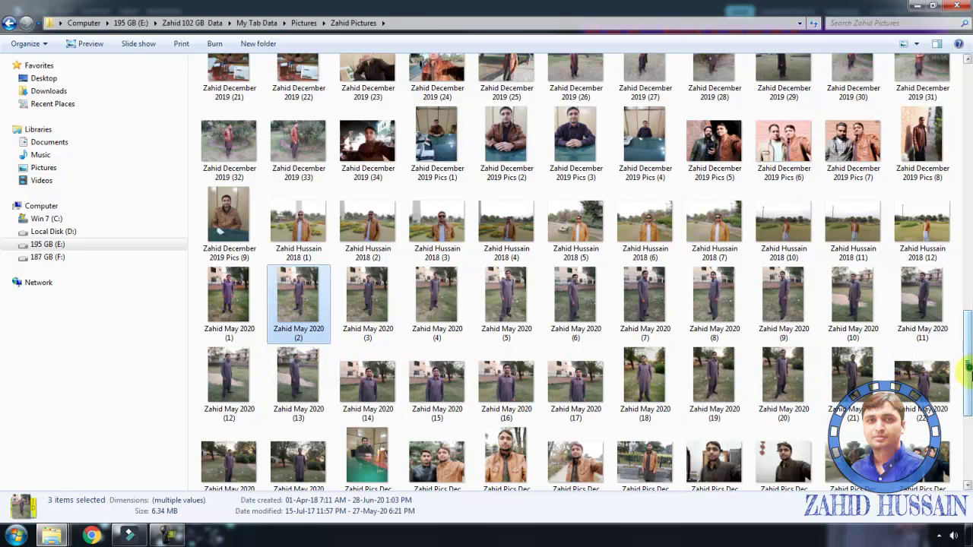
left_click_drag(968, 367, 969, 406)
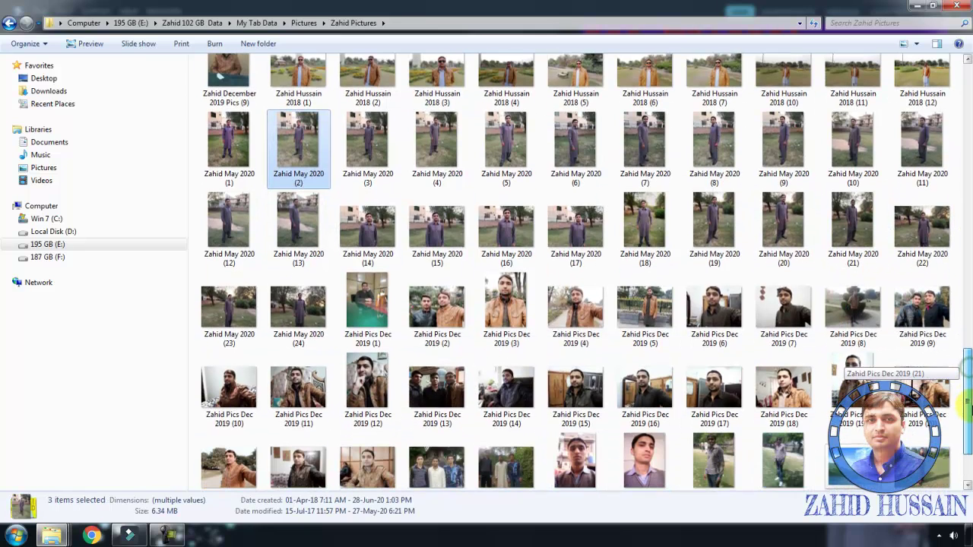
left_click(773, 401, "ctrl")
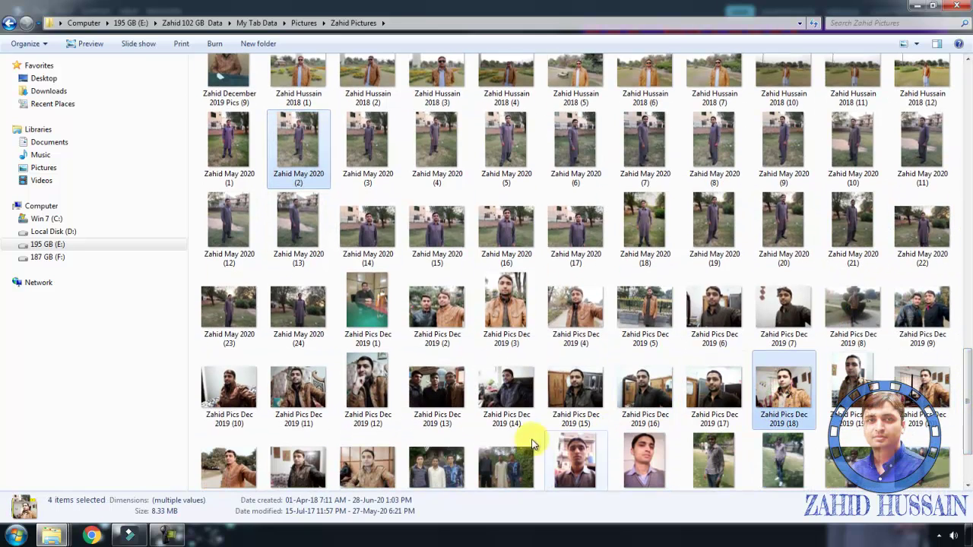
left_click(300, 402, "ctrl")
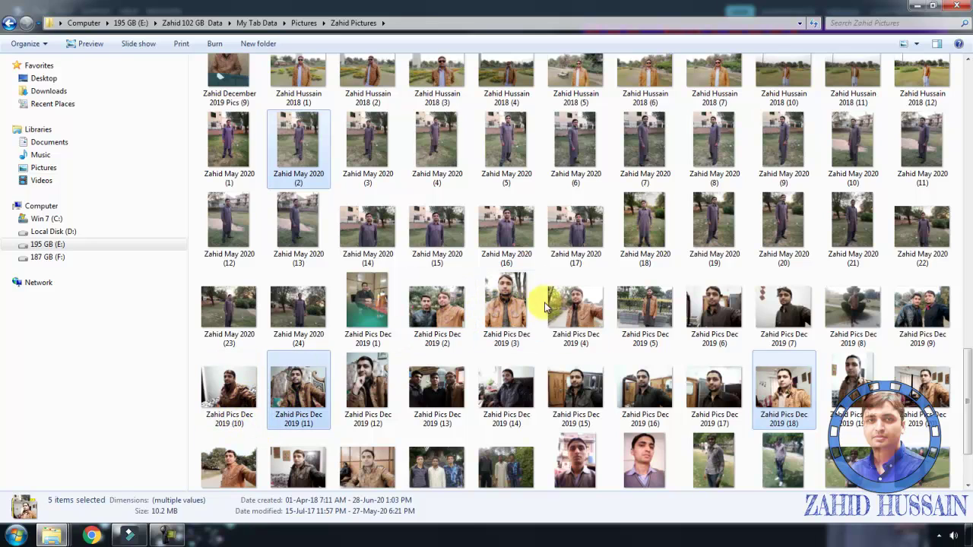
left_click(574, 308, "ctrl")
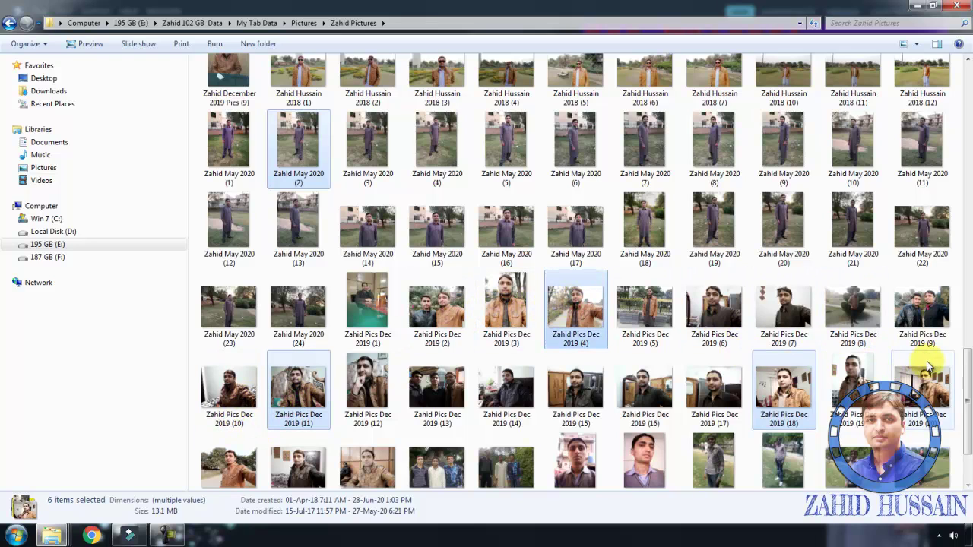
left_click(926, 311, "ctrl")
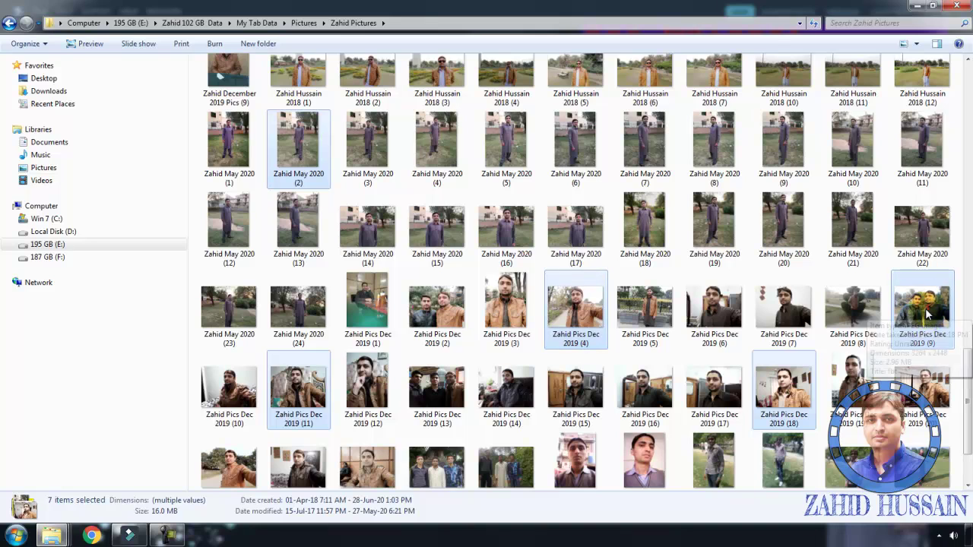
left_click(931, 384, "ctrl")
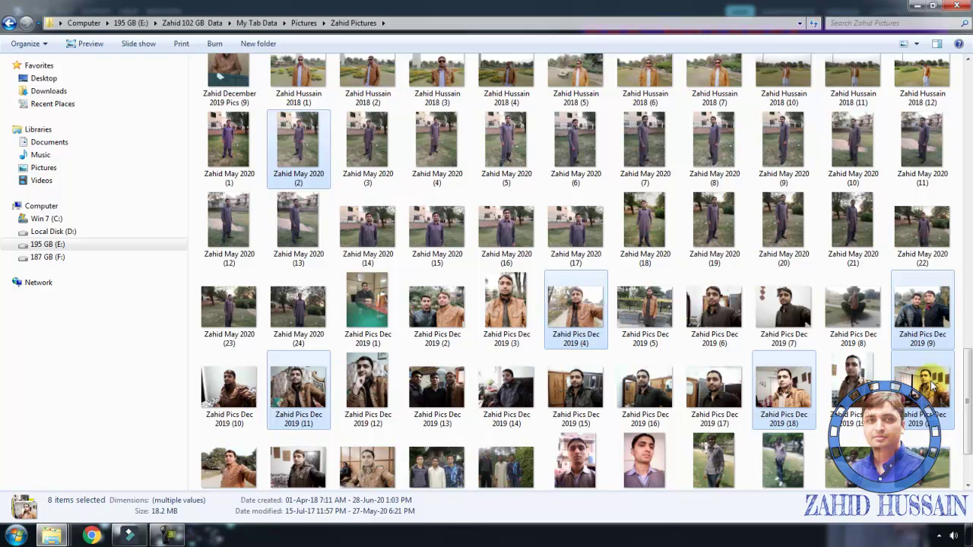
left_click(447, 476, "ctrl")
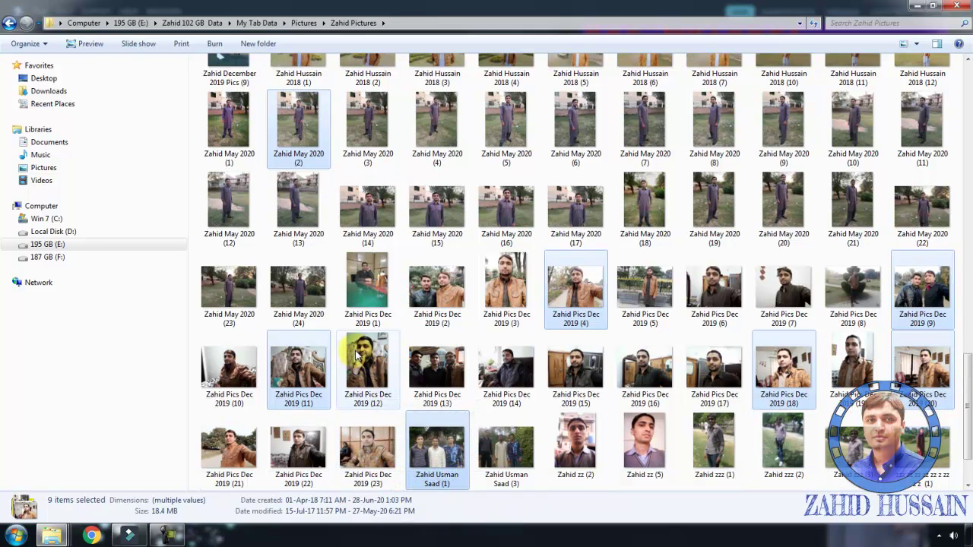
left_click_drag(435, 441, 292, 153)
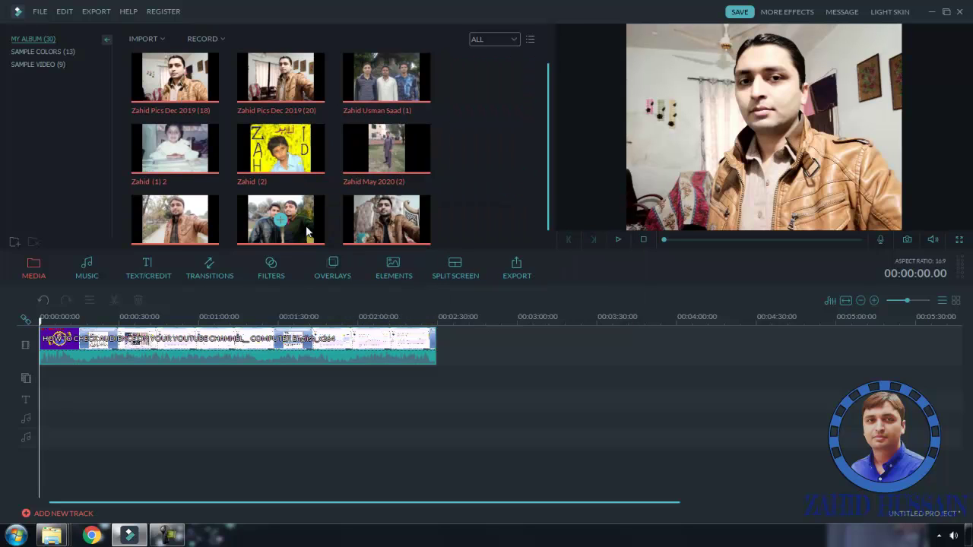
Step: Delete the video clip from the timeline and place the photo of the child seated at a table at the video track's start
left_click(352, 355)
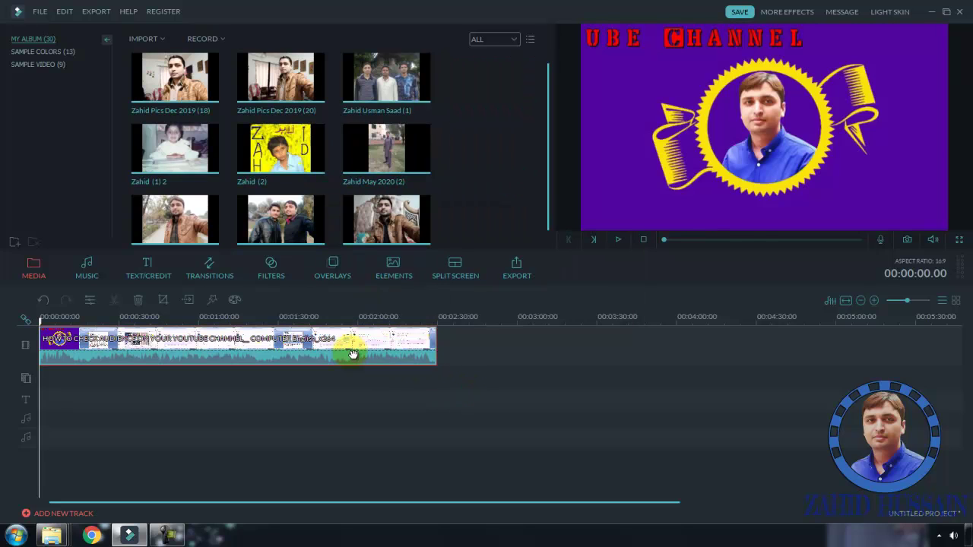
key("Delete")
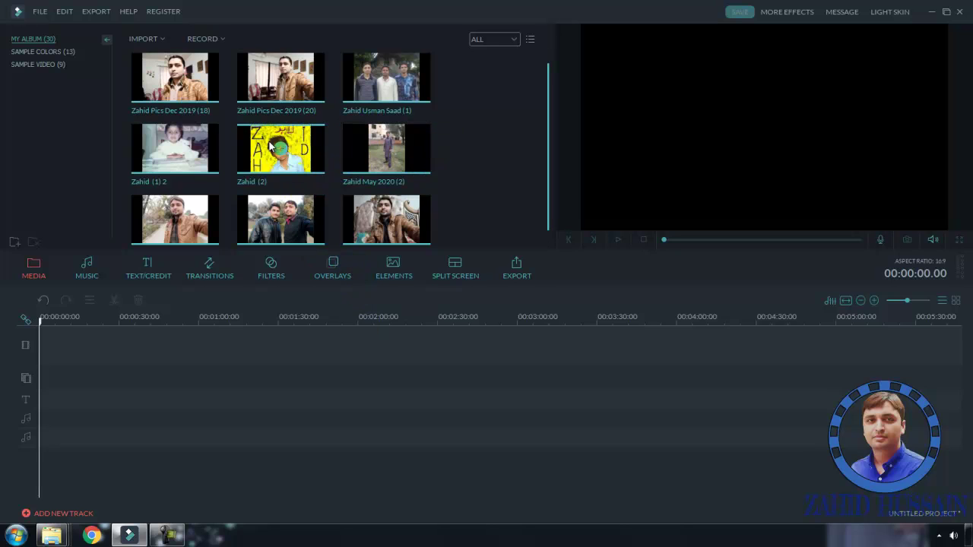
left_click(175, 151)
left_click_drag(155, 268, 110, 334)
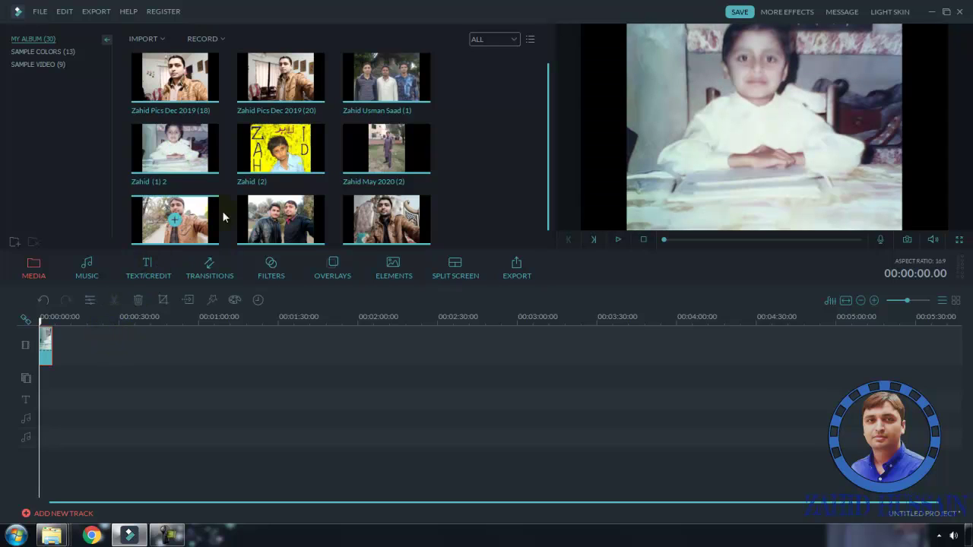
Step: Append the yellow-background child photo and the photos May 2020 (2), Dec 2019 (11) and Dec 2019 (9) to the video track, in that order
left_click_drag(307, 155, 164, 345)
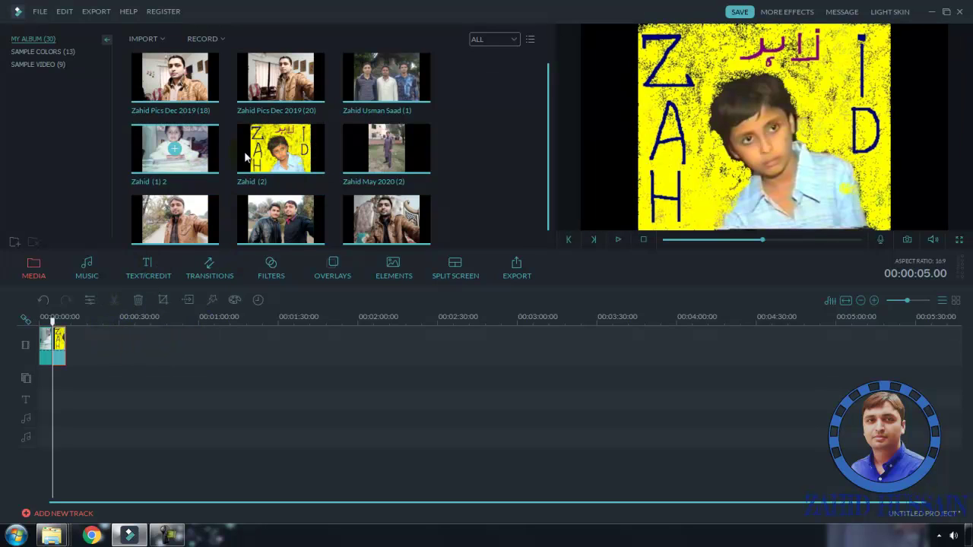
left_click_drag(187, 328, 132, 342)
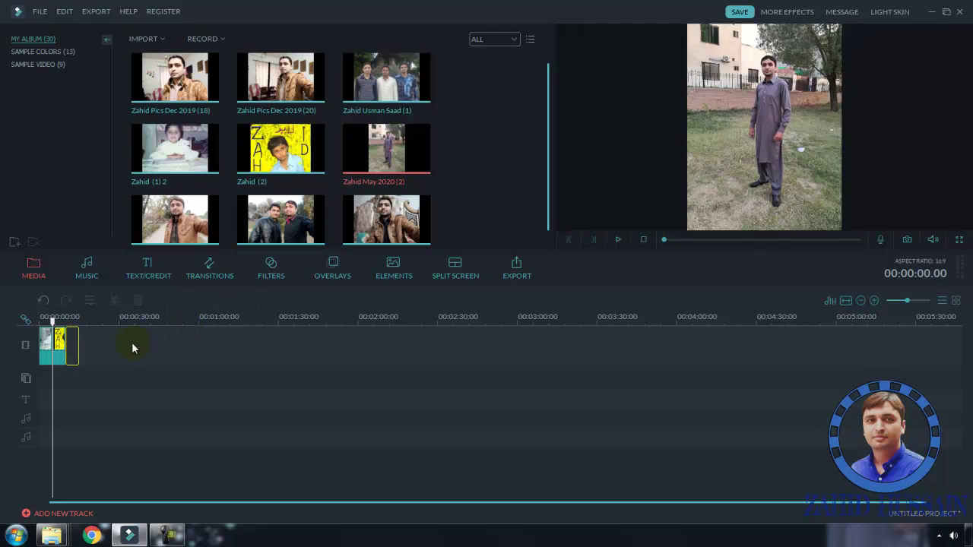
left_click_drag(387, 221, 155, 340)
left_click_drag(256, 240, 182, 352)
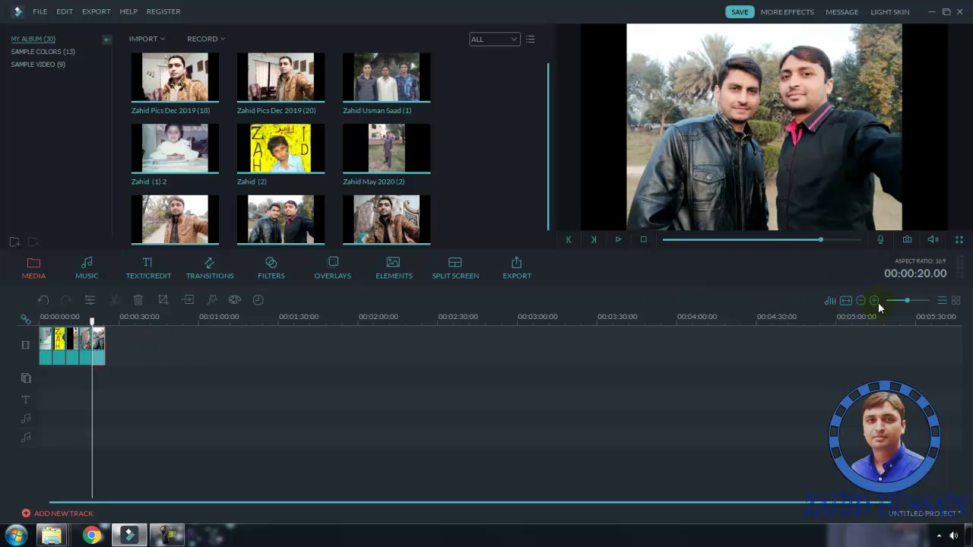
Step: Shorten the first photo clip on the video track so that it ends at 00:00:02.22
left_click_drag(905, 301, 914, 301)
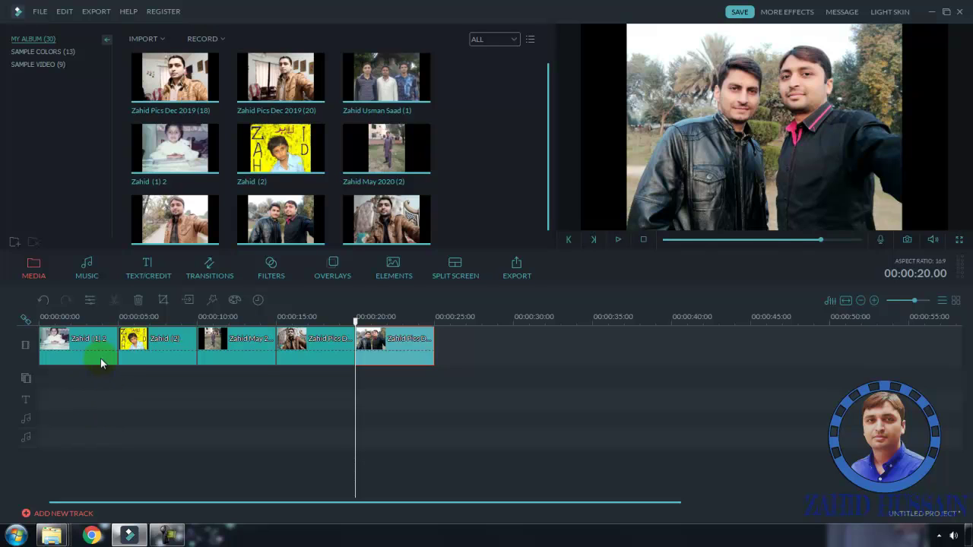
left_click(116, 345)
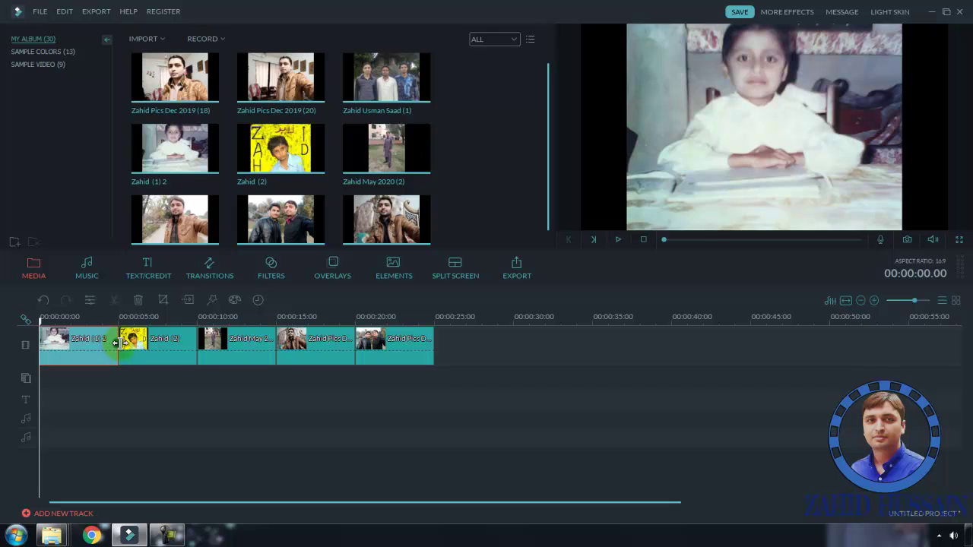
left_click_drag(115, 342, 84, 348)
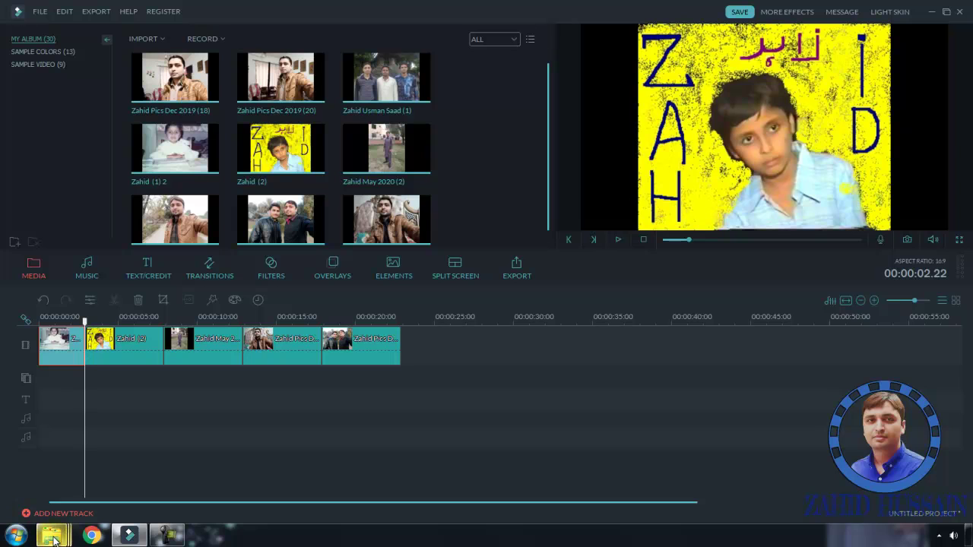
Step: Import the audio file Z Just_Us_League from the best folder and place it at the start of the first audio track
mouse_move(52, 535)
left_click(334, 493)
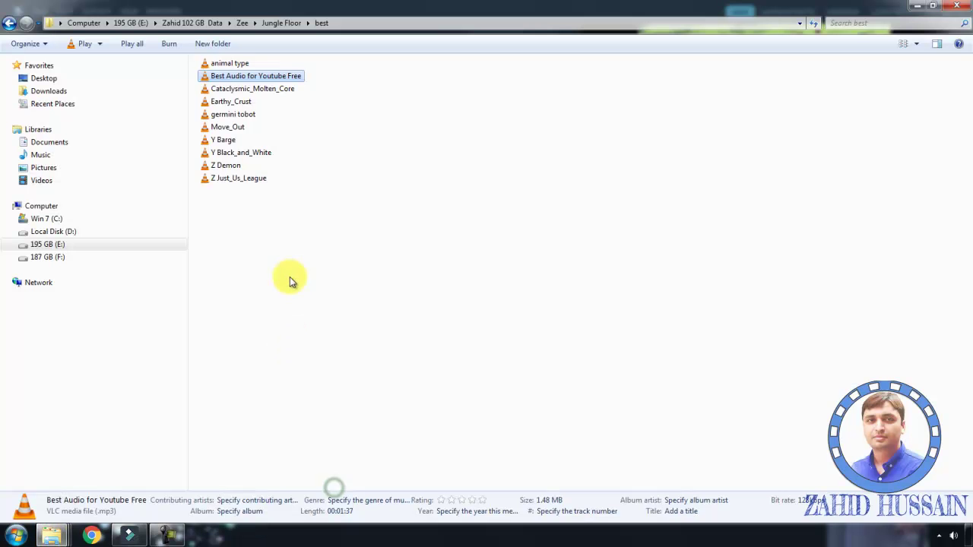
left_click(228, 167)
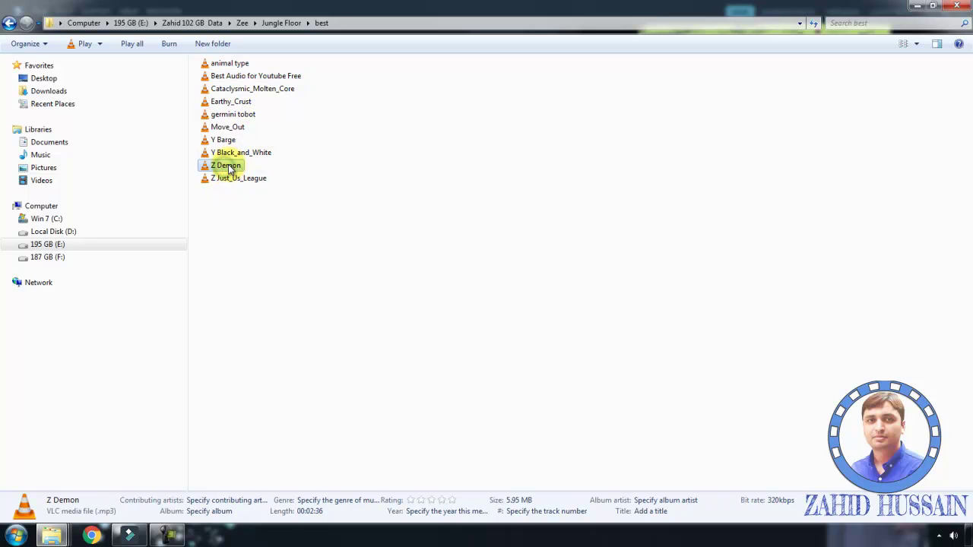
left_click(238, 180)
left_click_drag(238, 180, 490, 177)
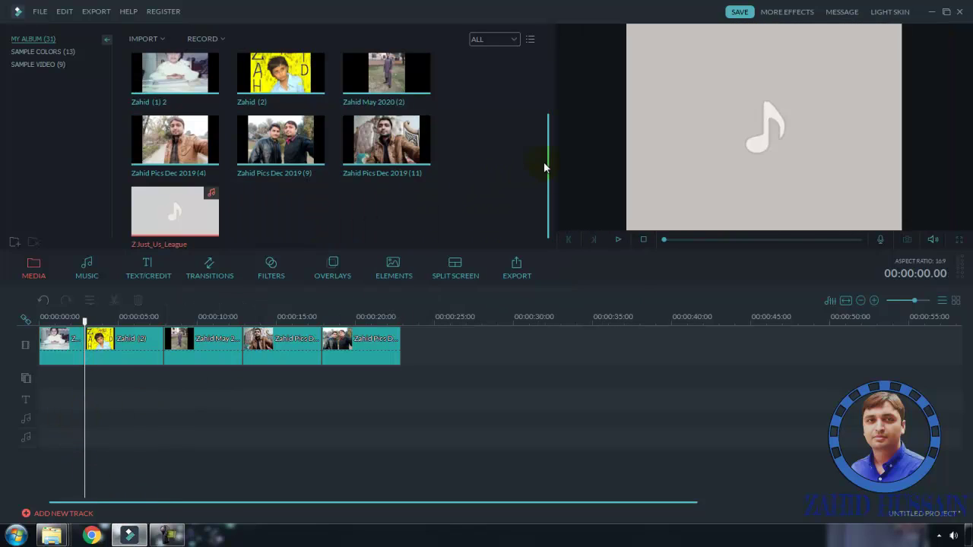
left_click_drag(198, 240, 42, 420)
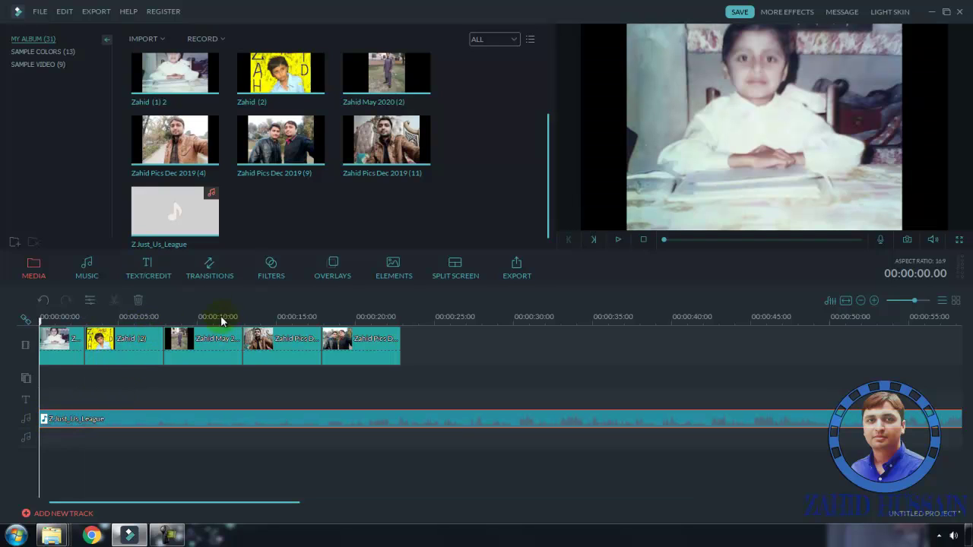
Step: Add the transitions CrazyParammetricFun, Cross_shutter_1, Cross_shutter_2 and Drop_bounce, in that order, at the four joins between the photo clips
left_click(213, 275)
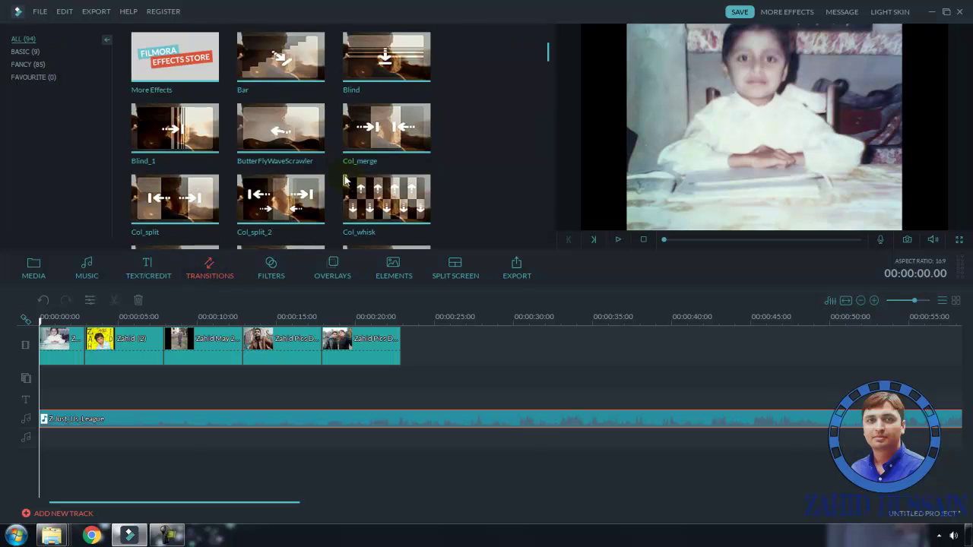
left_click_drag(547, 53, 547, 67)
left_click(280, 115)
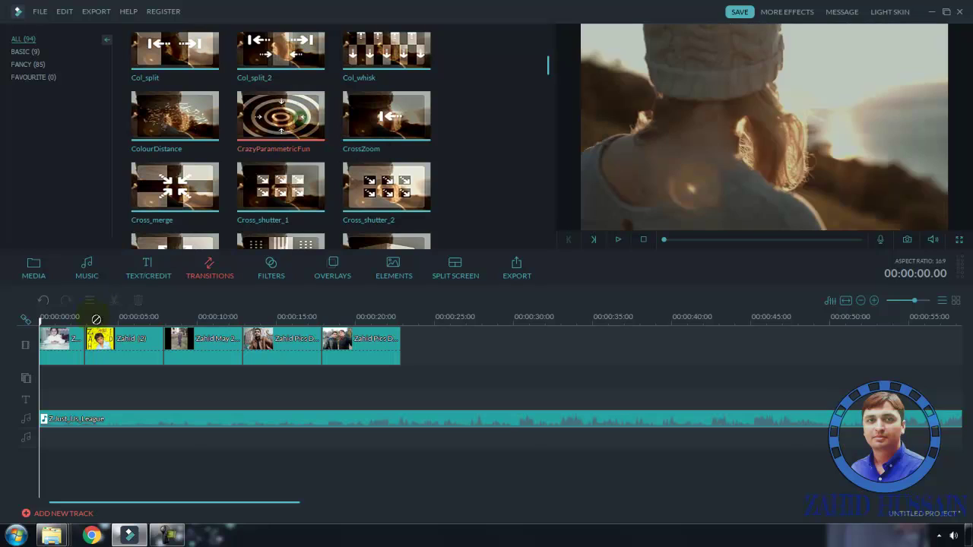
left_click(303, 187)
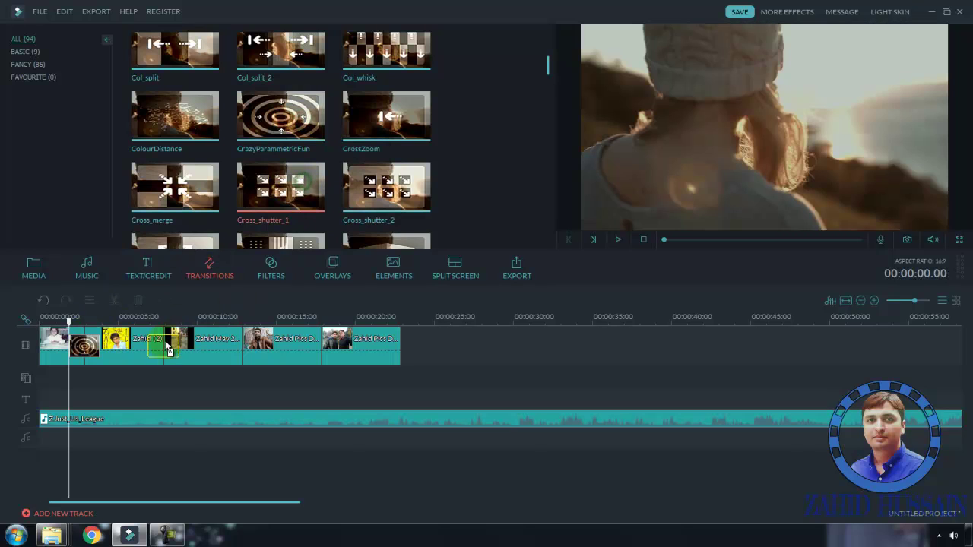
left_click(387, 189)
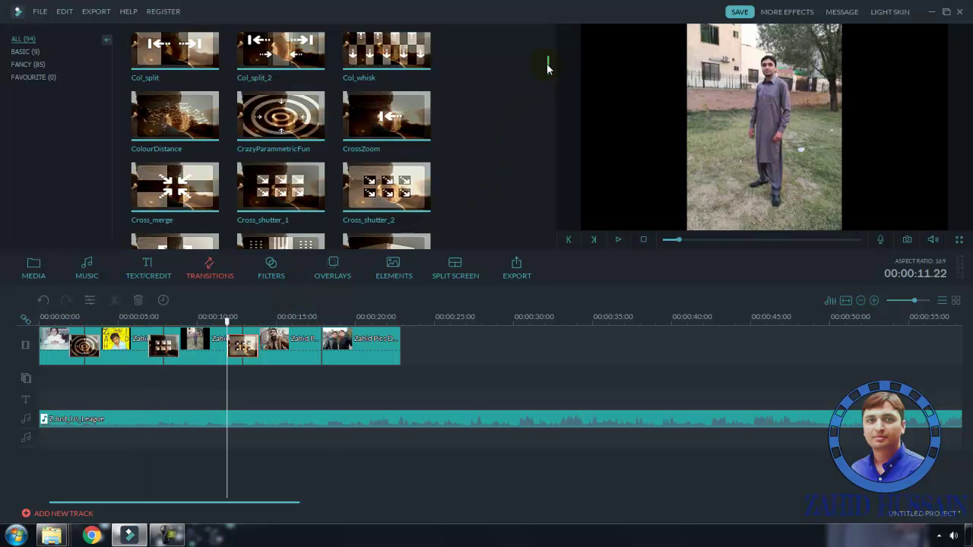
left_click_drag(547, 68, 553, 103)
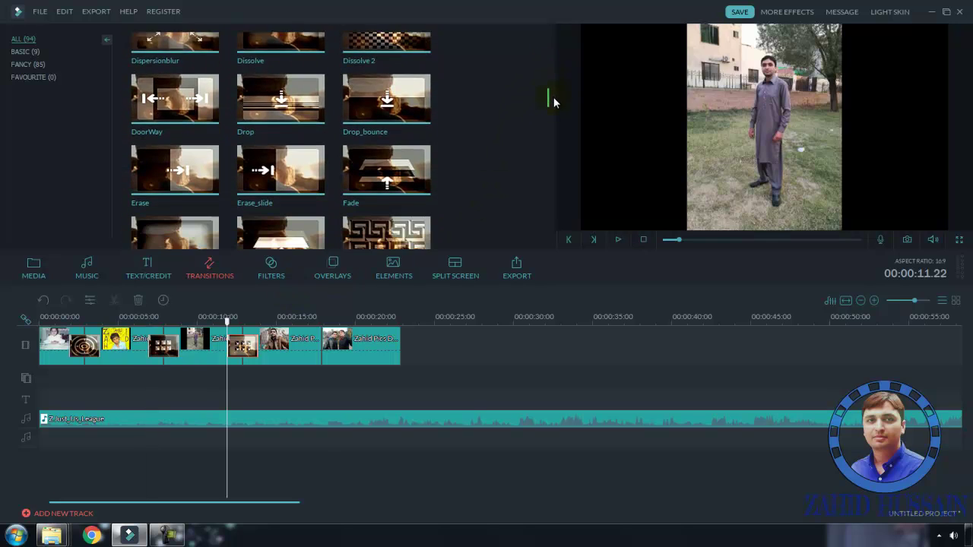
left_click_drag(386, 84, 320, 341)
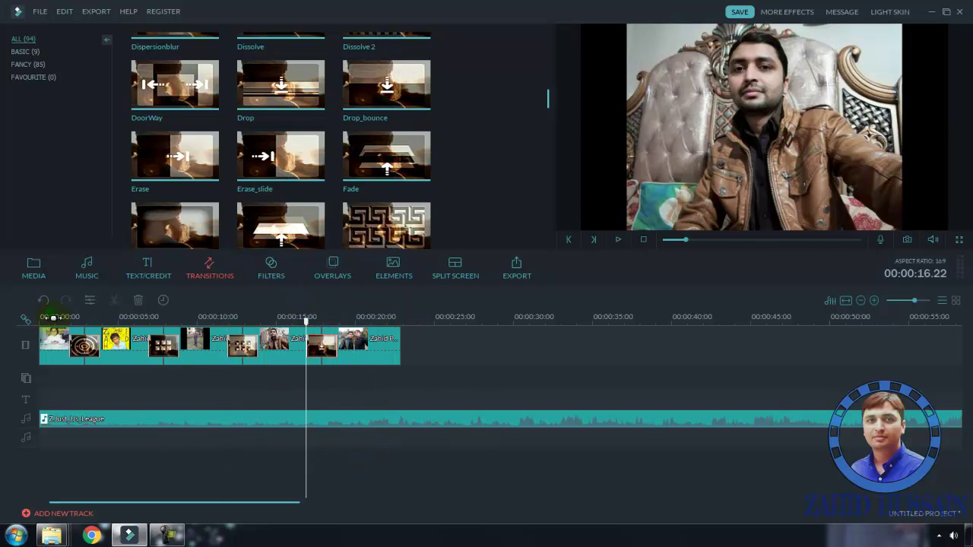
Step: Preview the slideshow from the start of the timeline, adjusting the system volume during playback, and pause at the third photo
left_click(53, 317)
left_click_drag(52, 321, 40, 326)
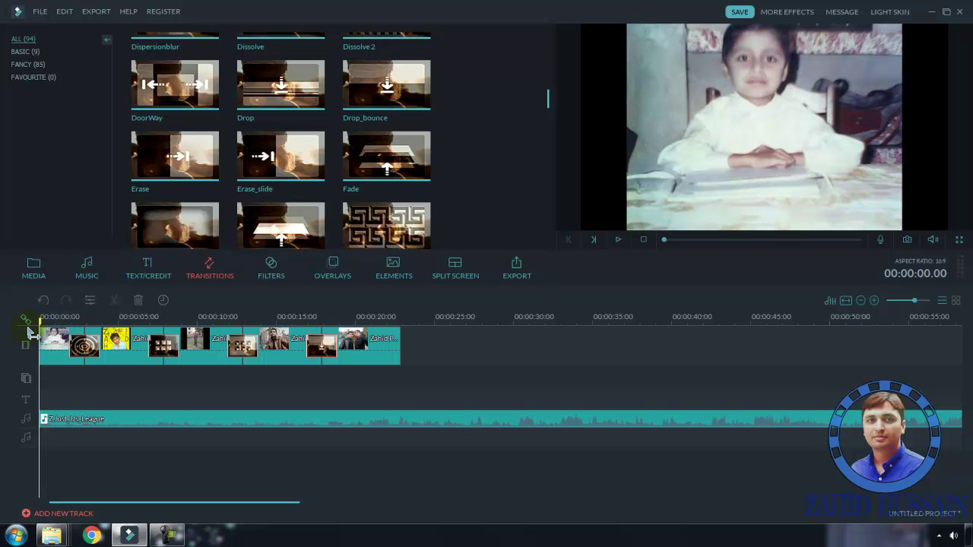
left_click(617, 240)
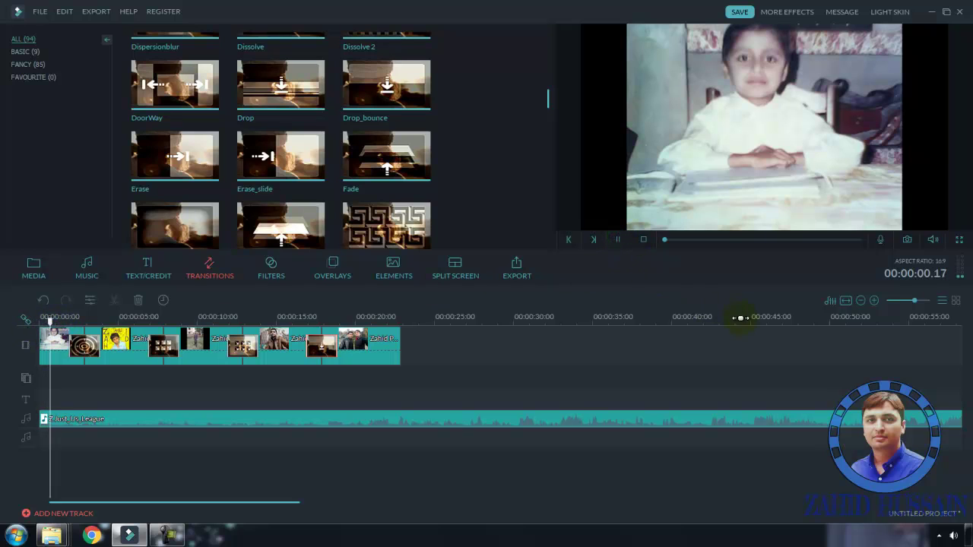
left_click(960, 538)
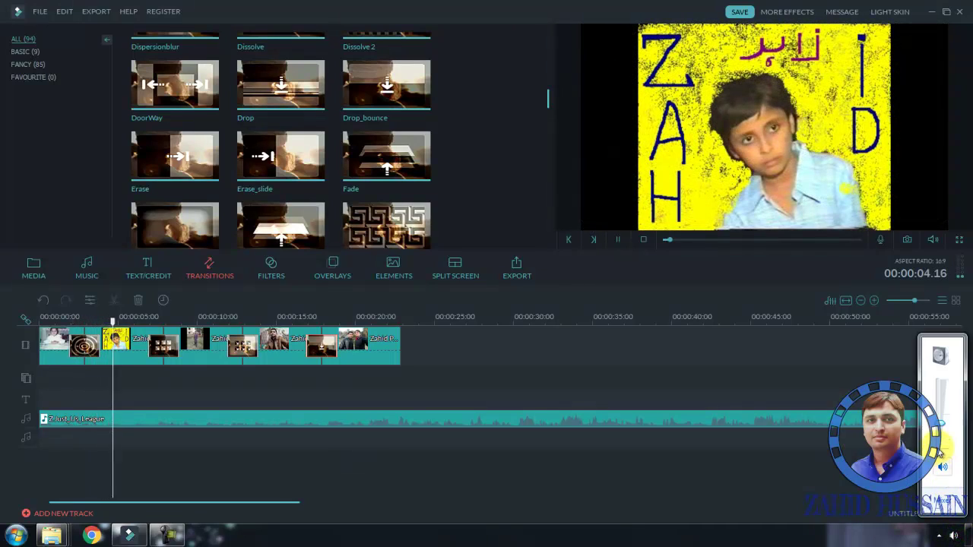
left_click_drag(941, 431, 944, 391)
left_click(842, 352)
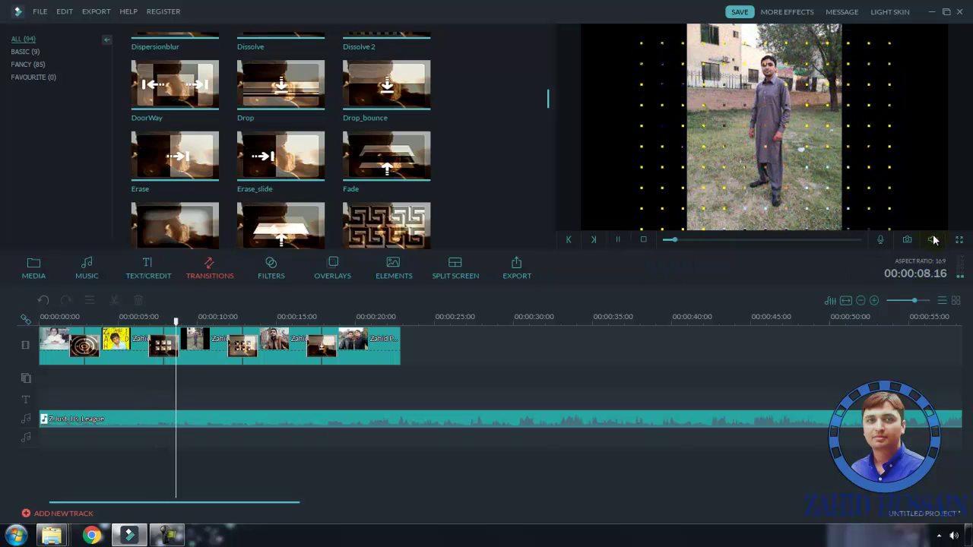
left_click(618, 240)
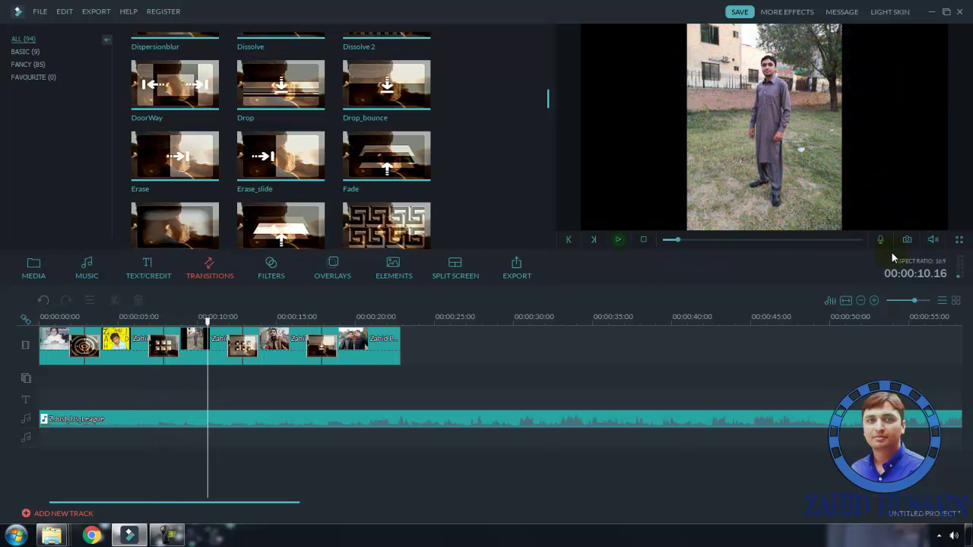
Step: Replay the slideshow with its music from the beginning through all the transitions and pause on the last photo
mouse_move(935, 240)
left_click_drag(213, 329, 40, 328)
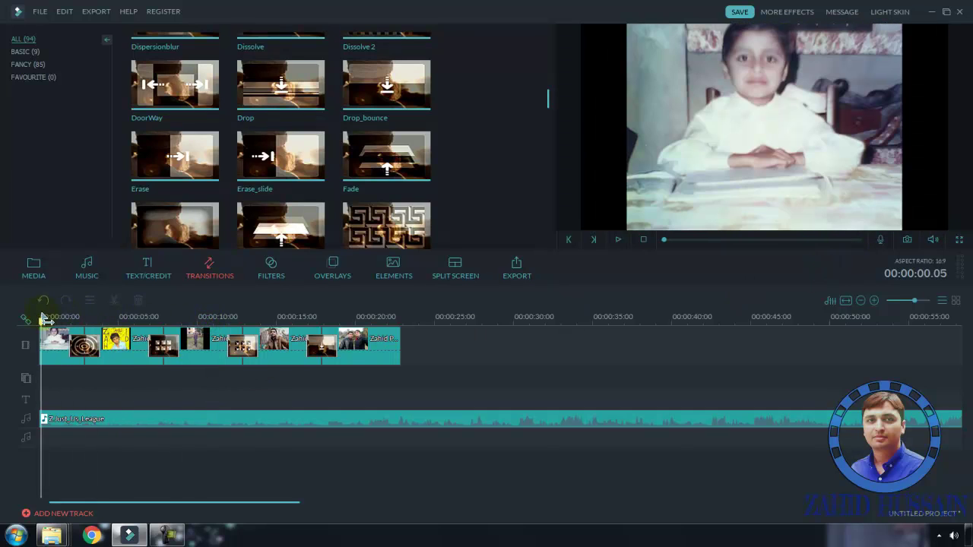
left_click(953, 536)
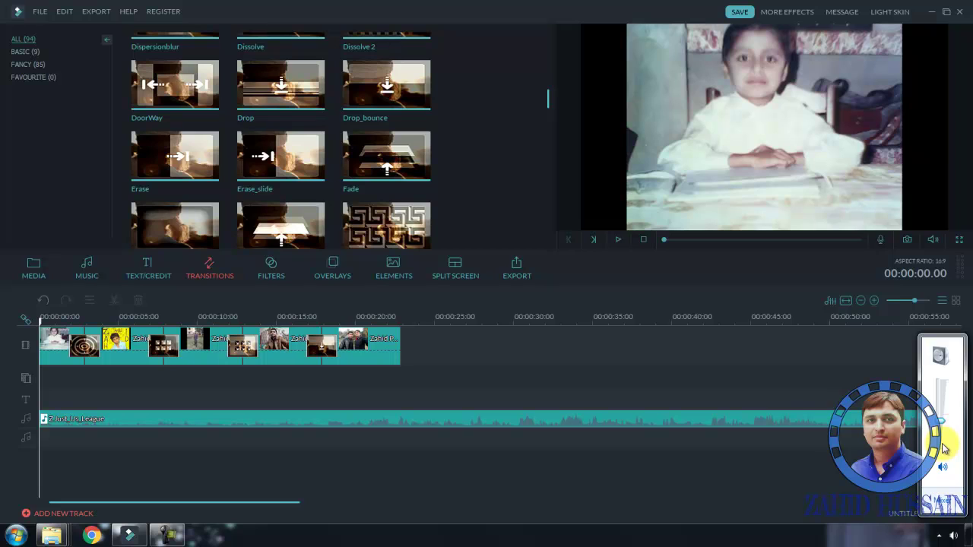
left_click(750, 335)
left_click(617, 240)
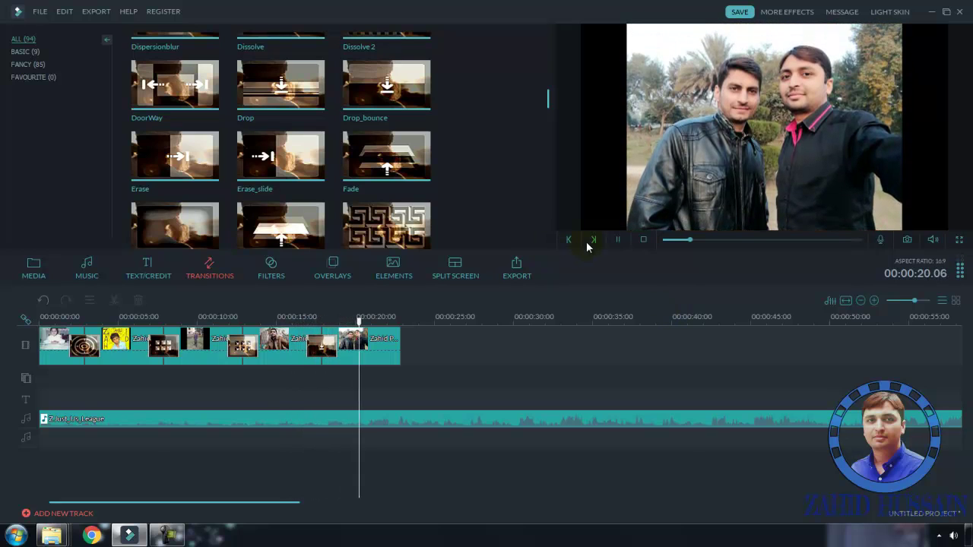
left_click(619, 241)
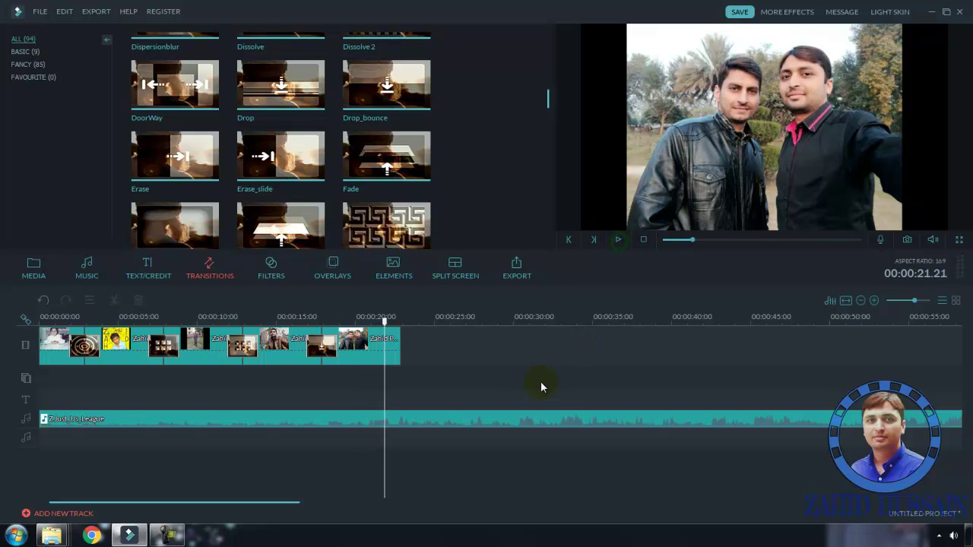
Step: Return to the media library and play the timeline past the end of the last photo to check the leftover music
left_click(33, 269)
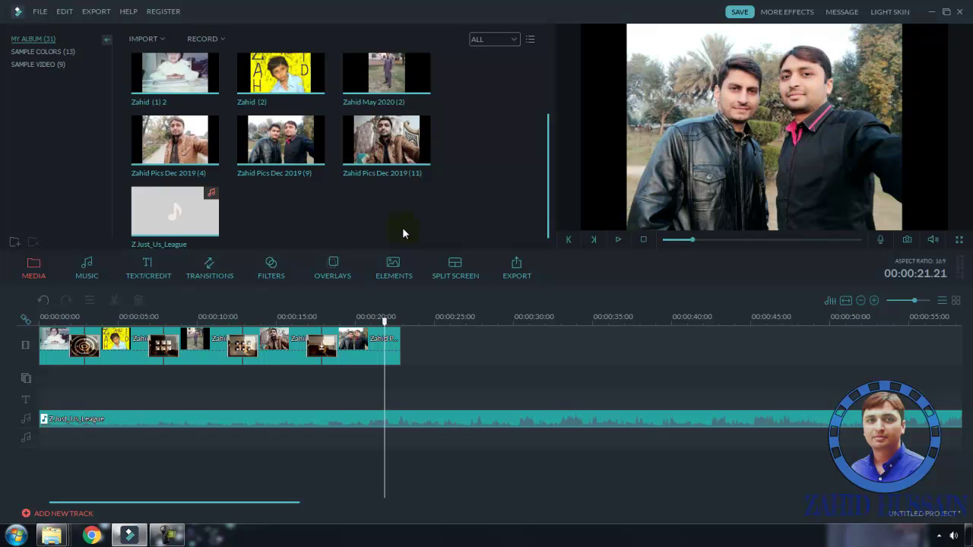
left_click(405, 317)
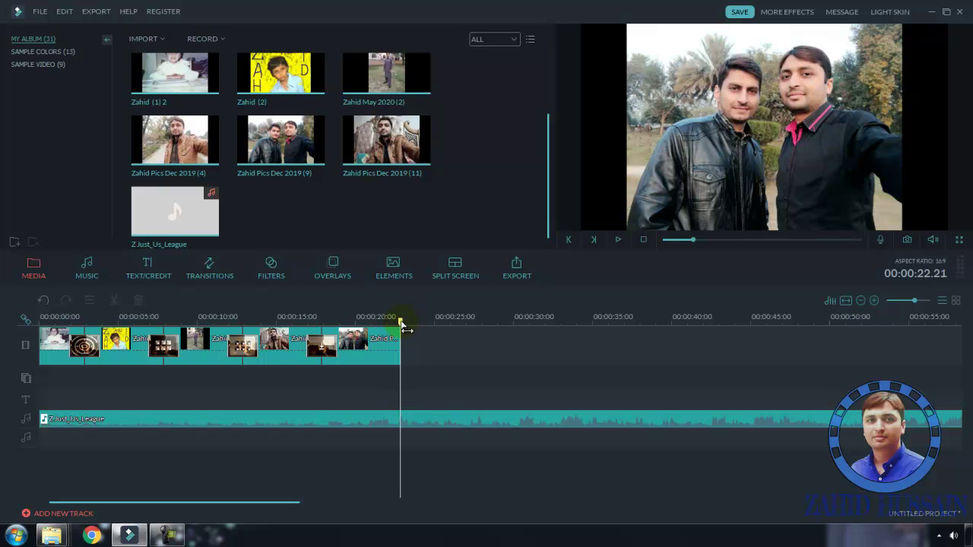
left_click_drag(405, 329, 407, 329)
left_click(618, 242)
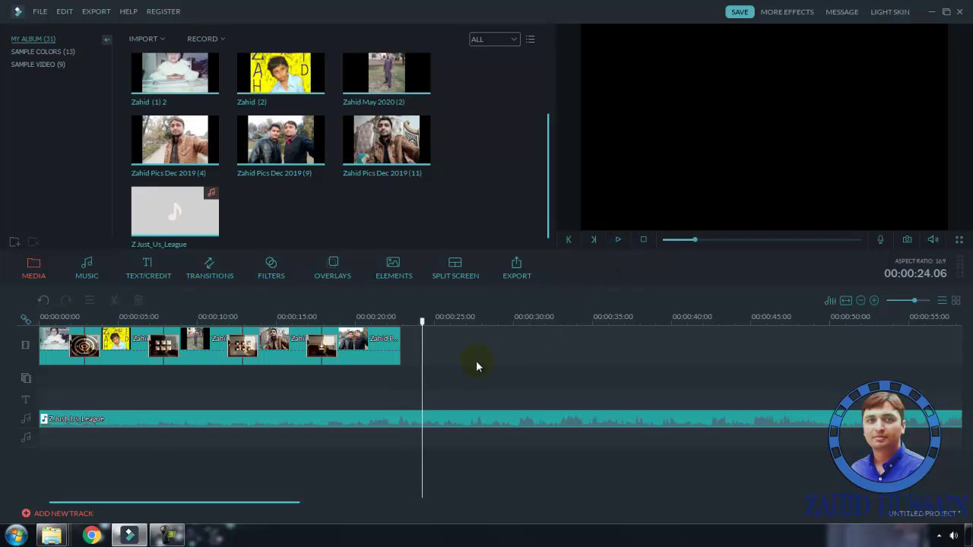
Step: Split the Z Just_Us_League music clip at 00:00:22.23, just where the last photo ends
left_click(400, 320)
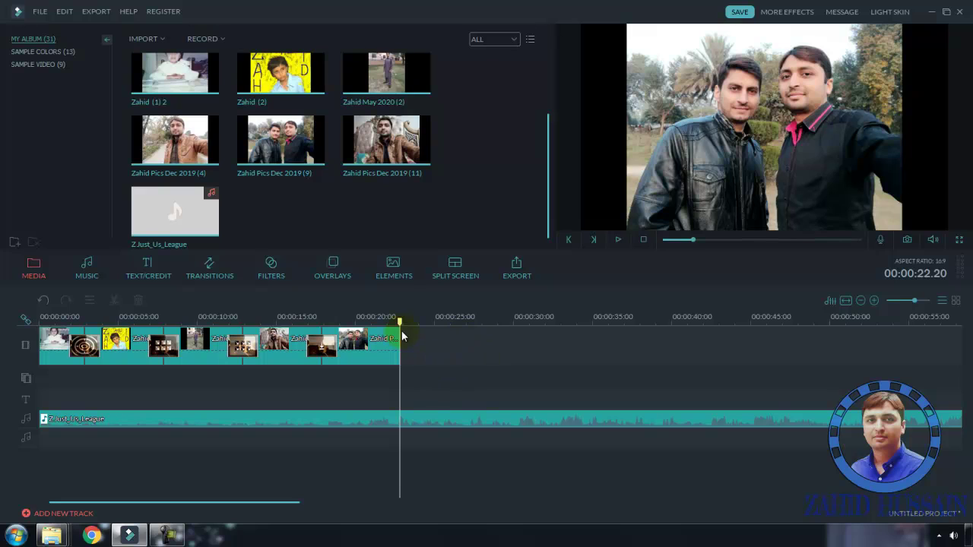
left_click_drag(403, 325, 407, 325)
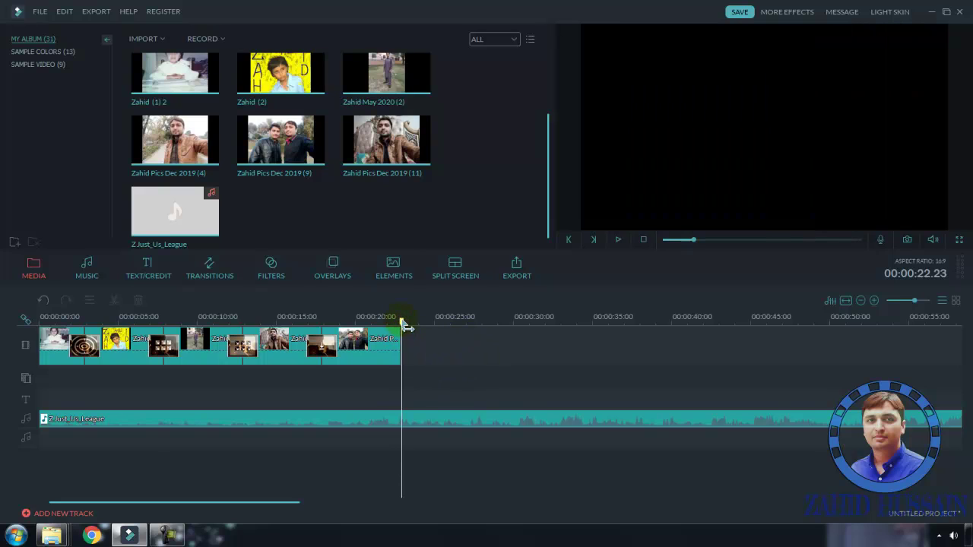
left_click(441, 419)
left_click(404, 334)
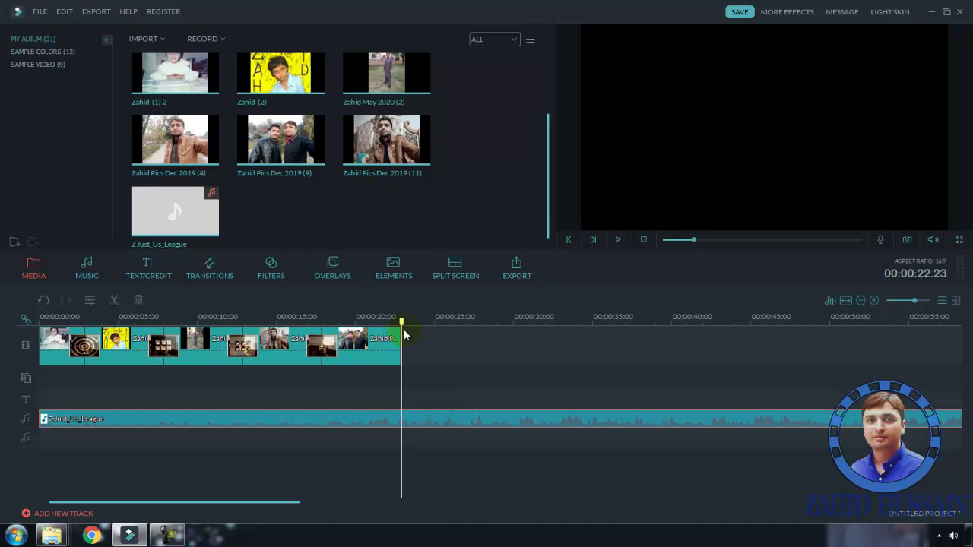
left_click(402, 410)
left_click(397, 414)
left_click(112, 302)
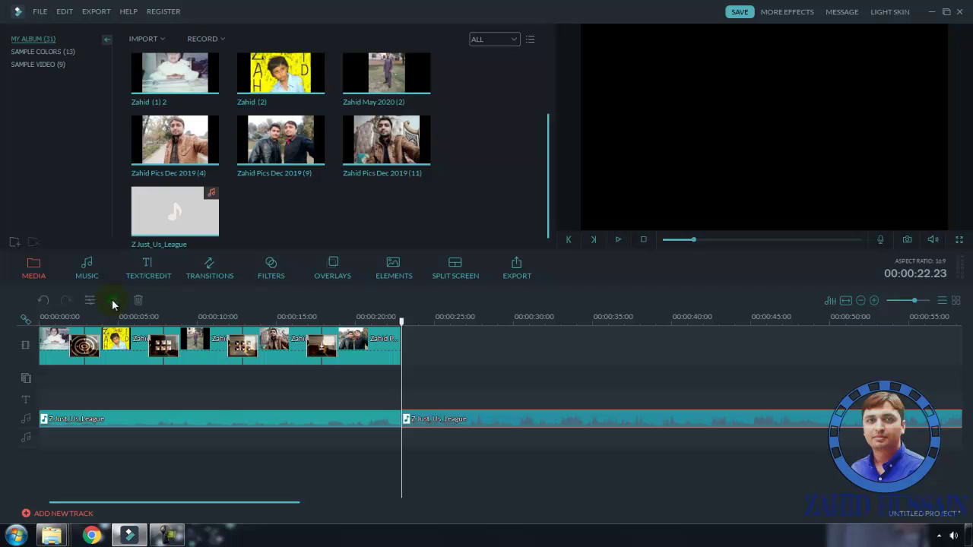
Step: Delete the part of the music clip after the split and check the end of the last photo
left_click_drag(289, 418, 457, 422)
key("Delete")
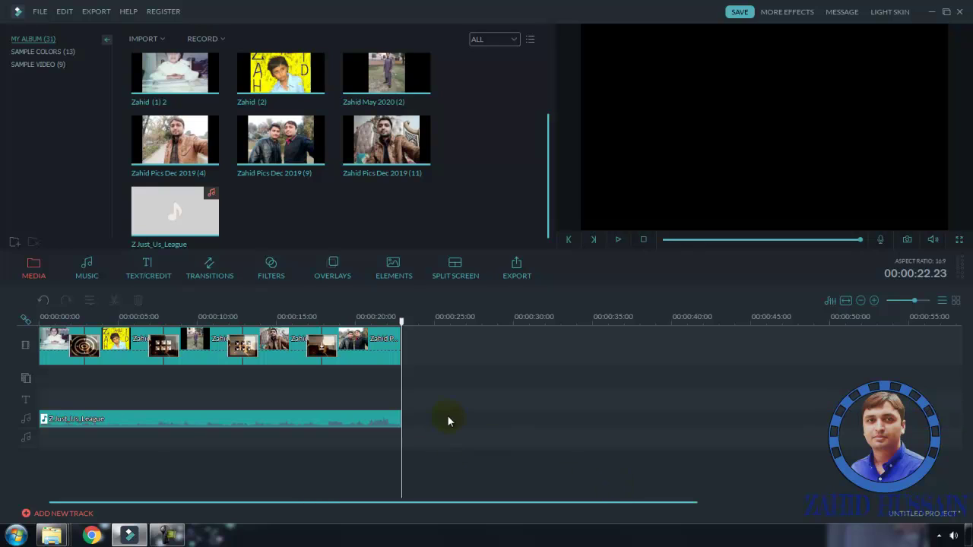
left_click_drag(401, 321, 387, 323)
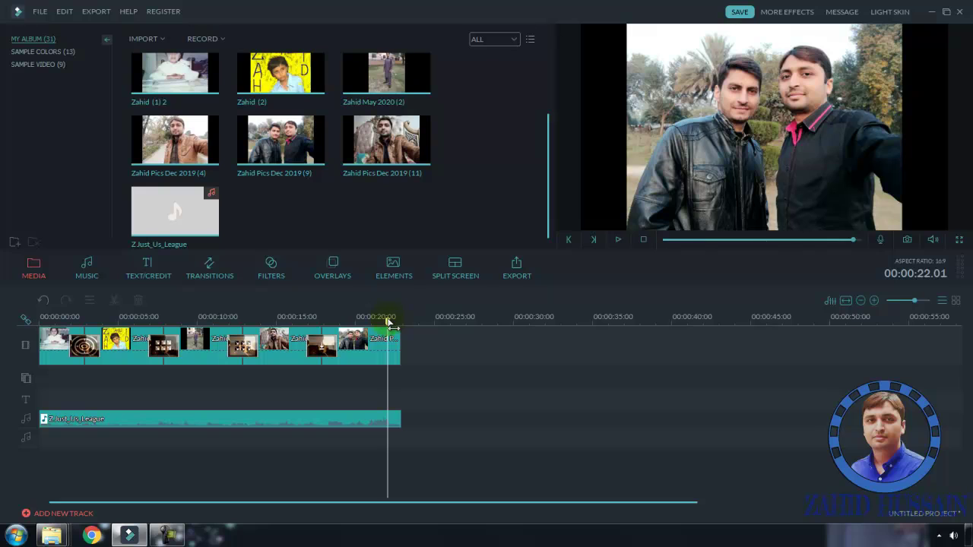
left_click(407, 350)
Step: Minimize the video editor and the open folder windows to show the desktop
left_click(929, 11)
left_click(920, 8)
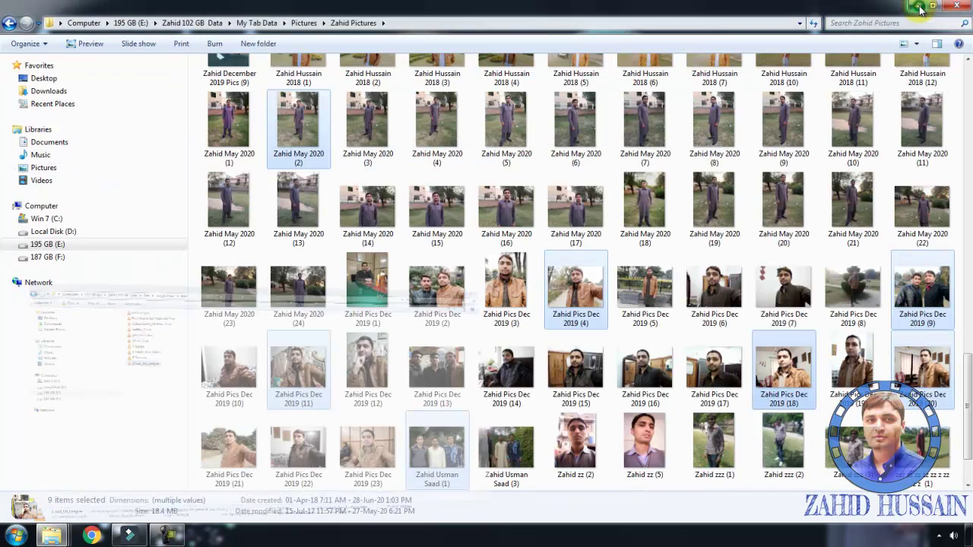
left_click(920, 8)
left_click(920, 8)
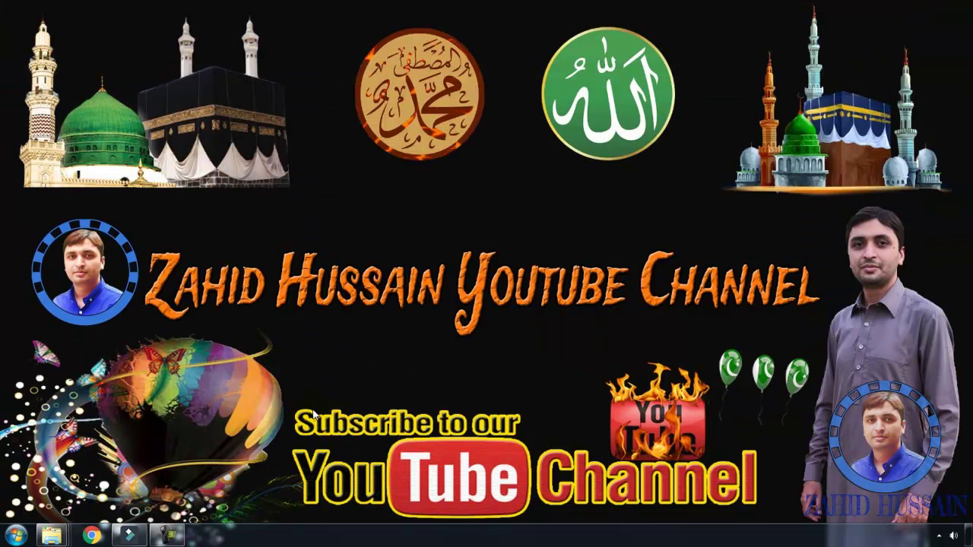